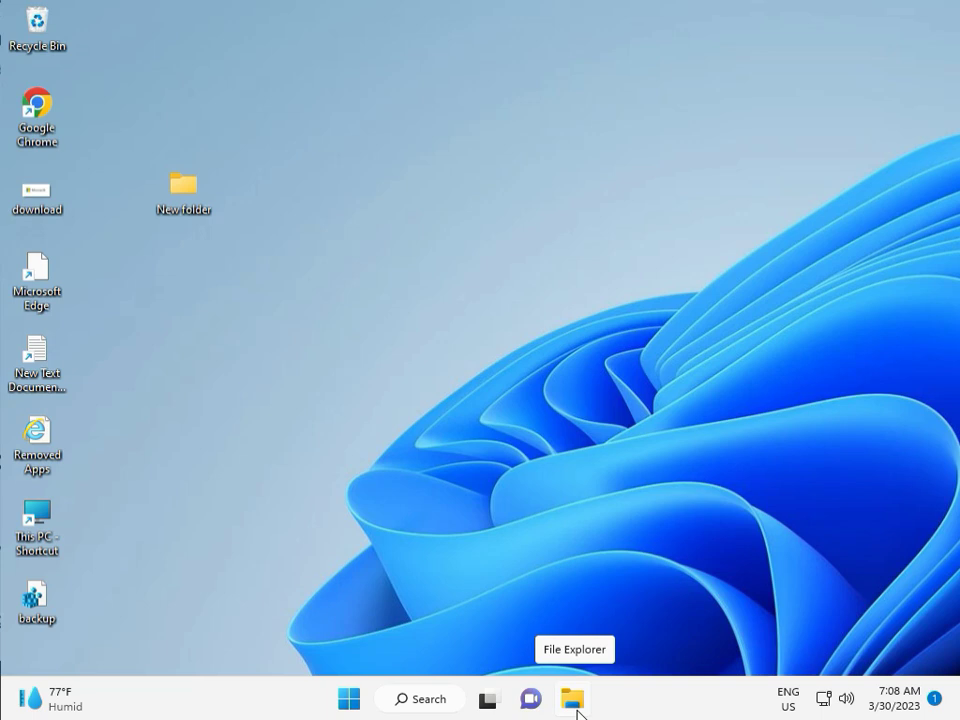
# - Open the list of other troubleshooters within the System troubleshoot settings
pyautogui.click(349, 698)
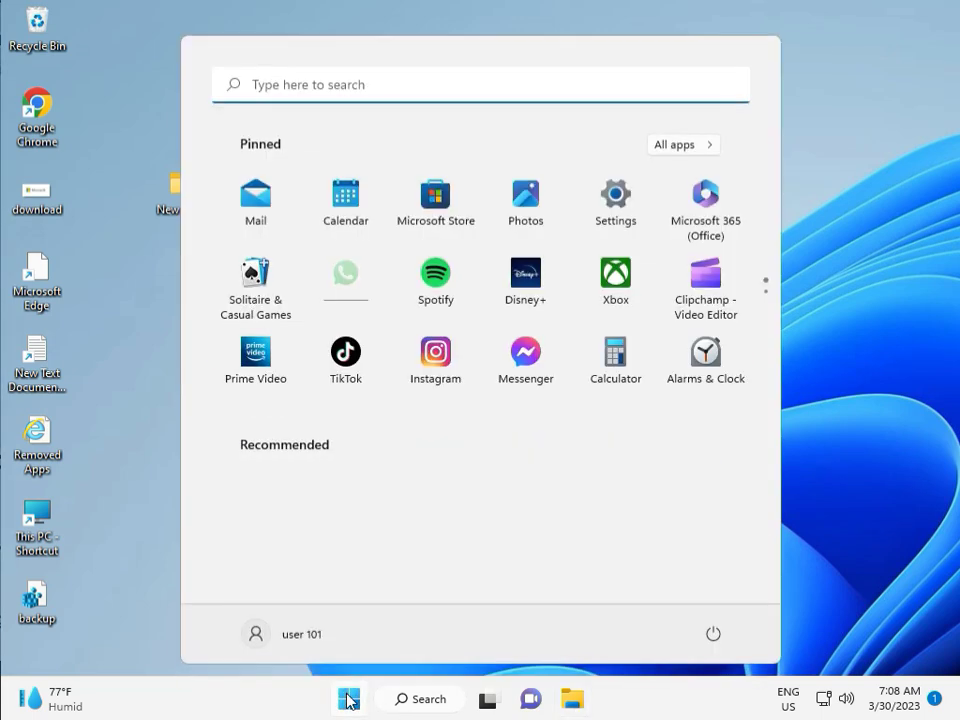
pyautogui.click(627, 204)
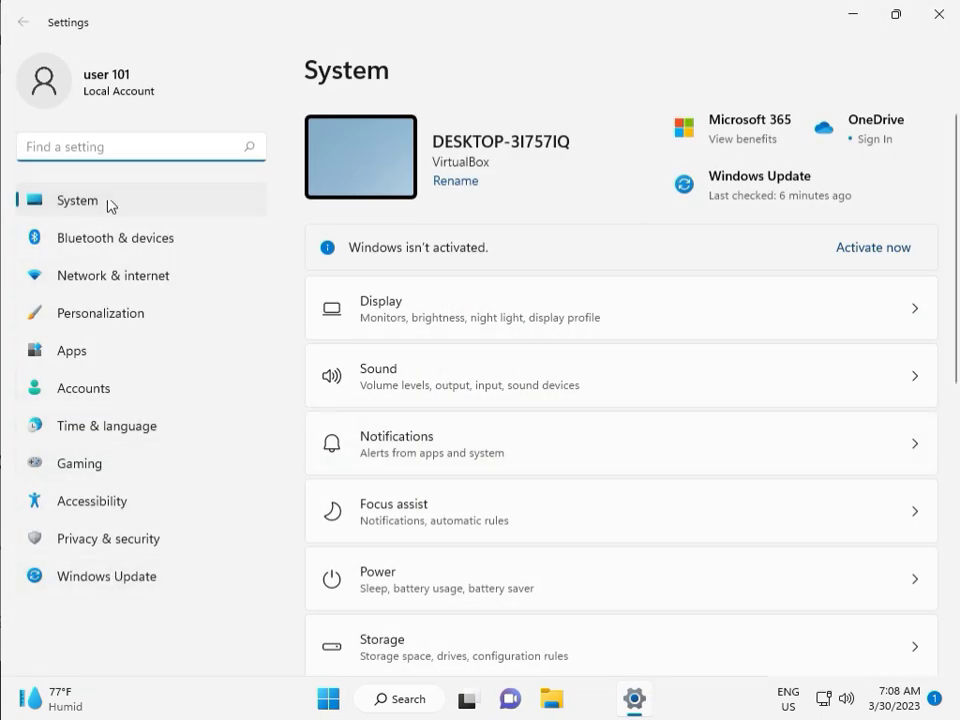
pyautogui.scroll(-2, 476, 508)
pyautogui.scroll(-1, 480, 524)
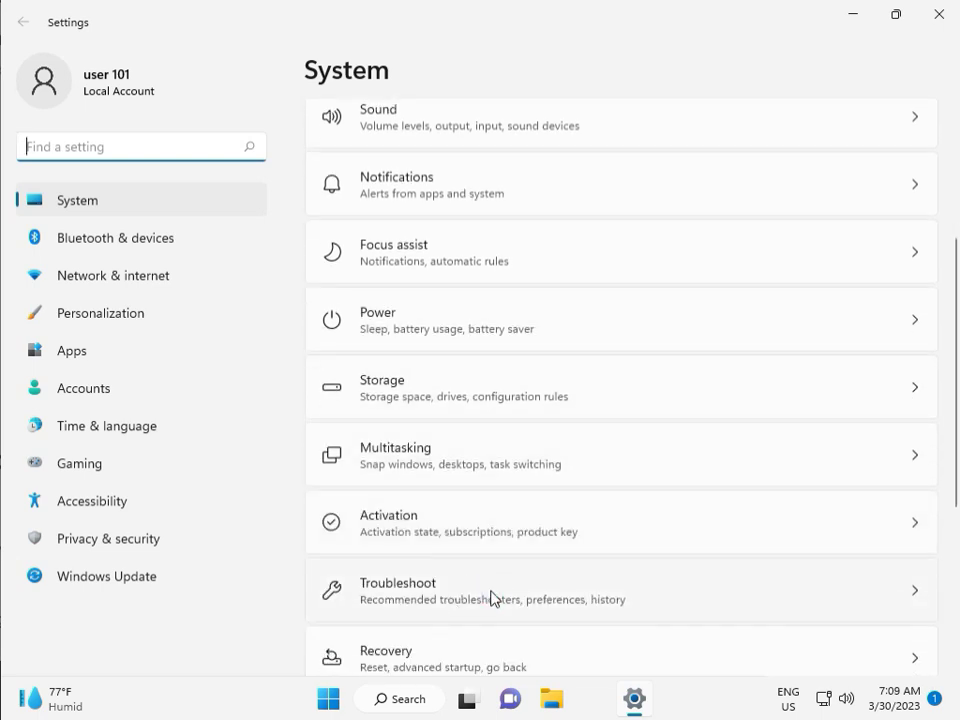
pyautogui.click(490, 597)
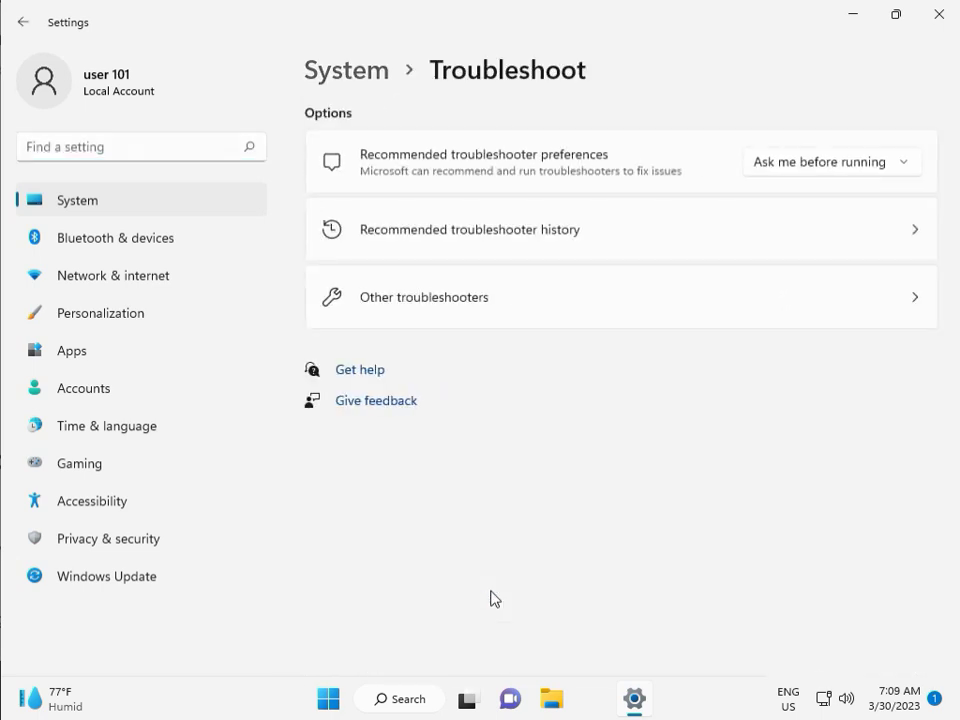
pyautogui.click(415, 300)
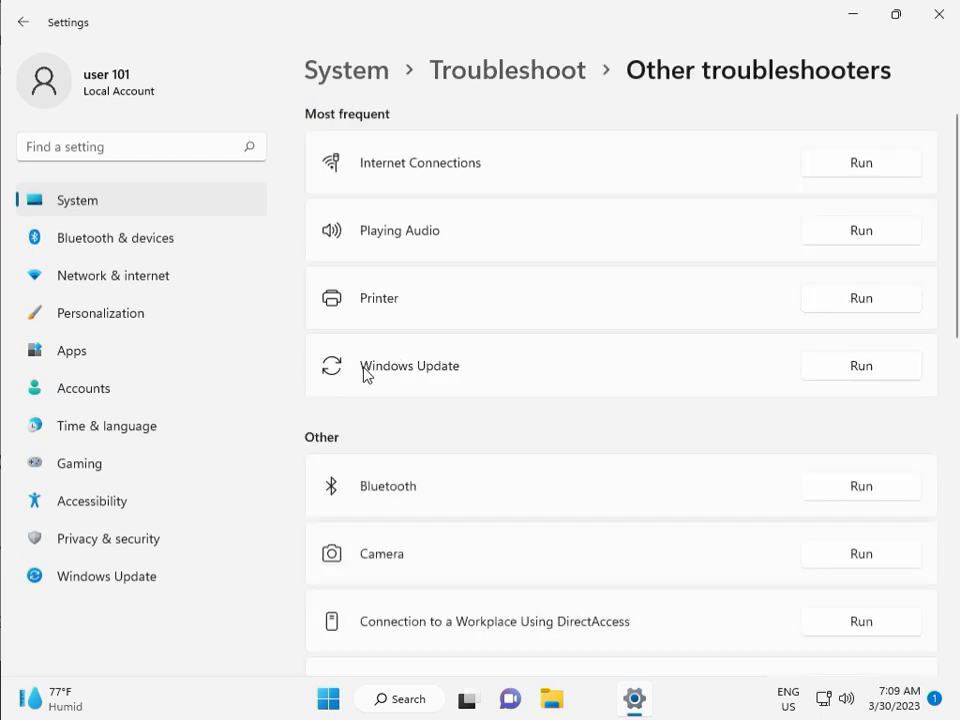
# - Run the Windows Update troubleshooter, then close it and the Settings window
pyautogui.click(855, 368)
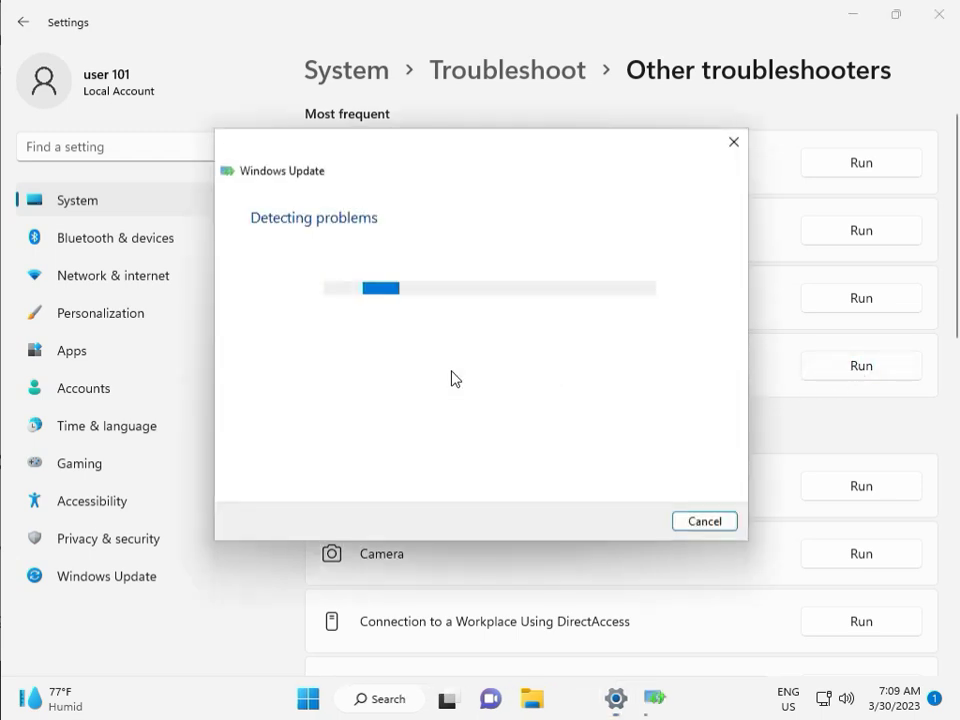
pyautogui.moveTo(452, 157); pyautogui.dragTo(324, 113)
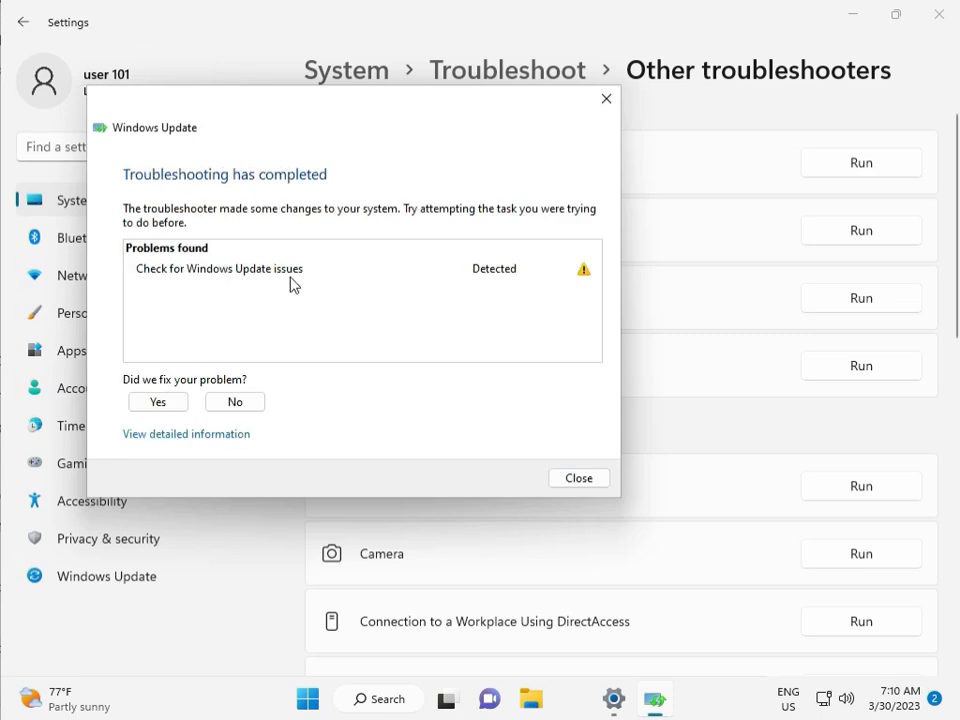
pyautogui.click(579, 479)
pyautogui.click(940, 16)
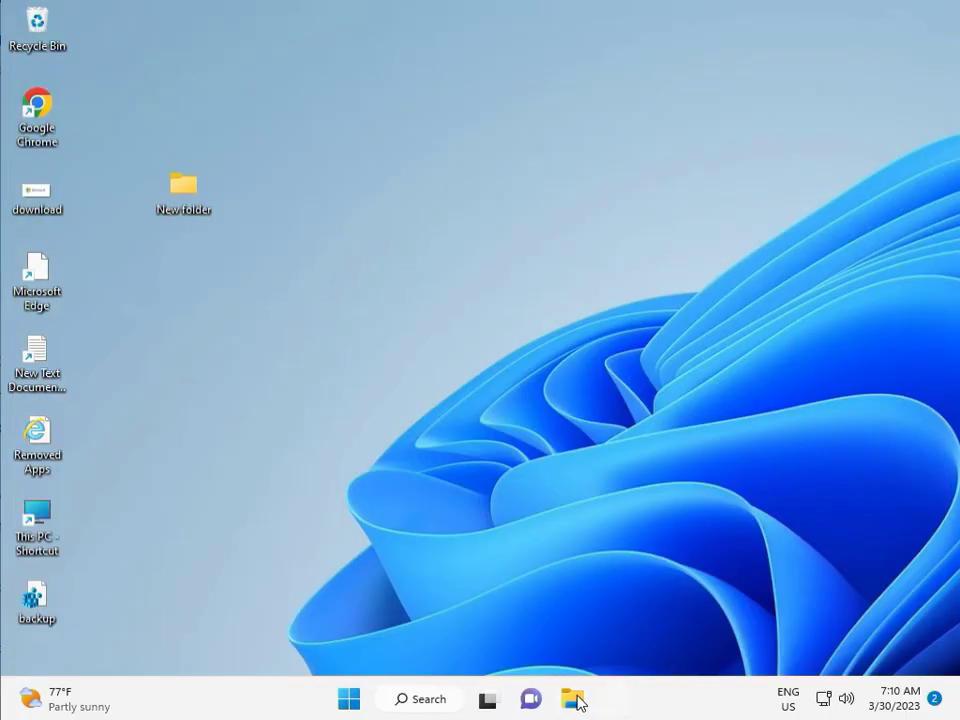
# - Open the Windows folder on Local Disk (C:) in File Explorer
pyautogui.click(574, 700)
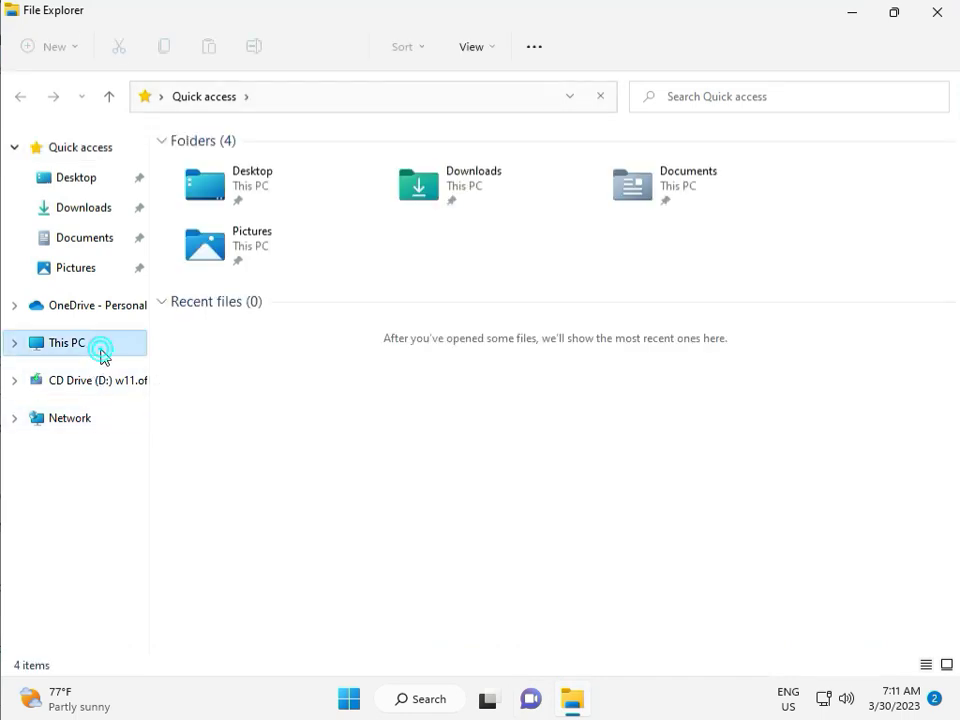
pyautogui.click(102, 352)
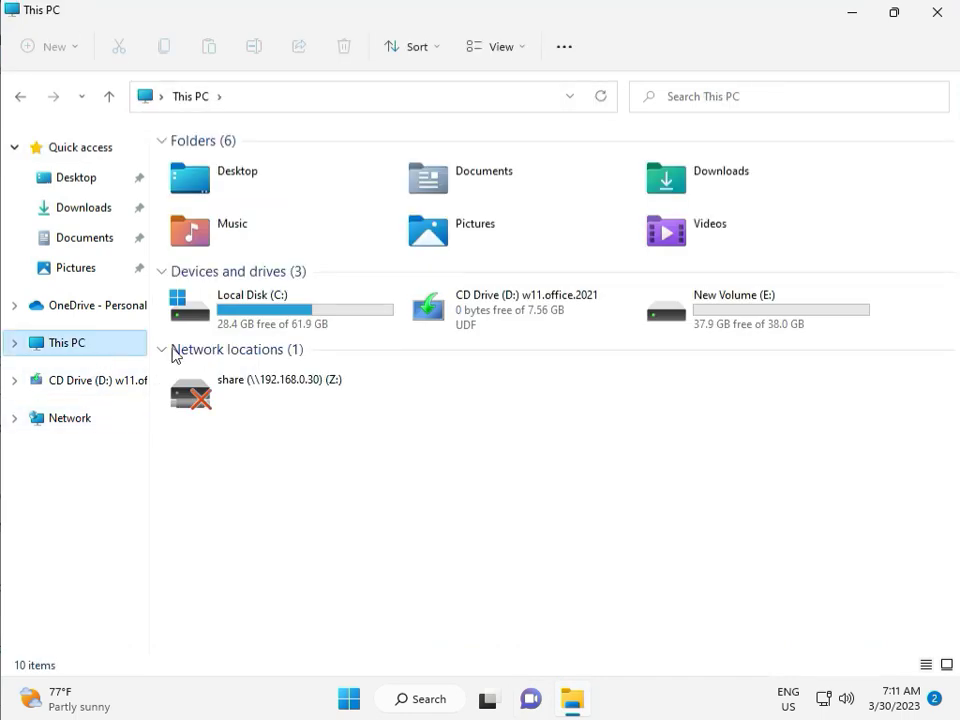
pyautogui.doubleClick(300, 311)
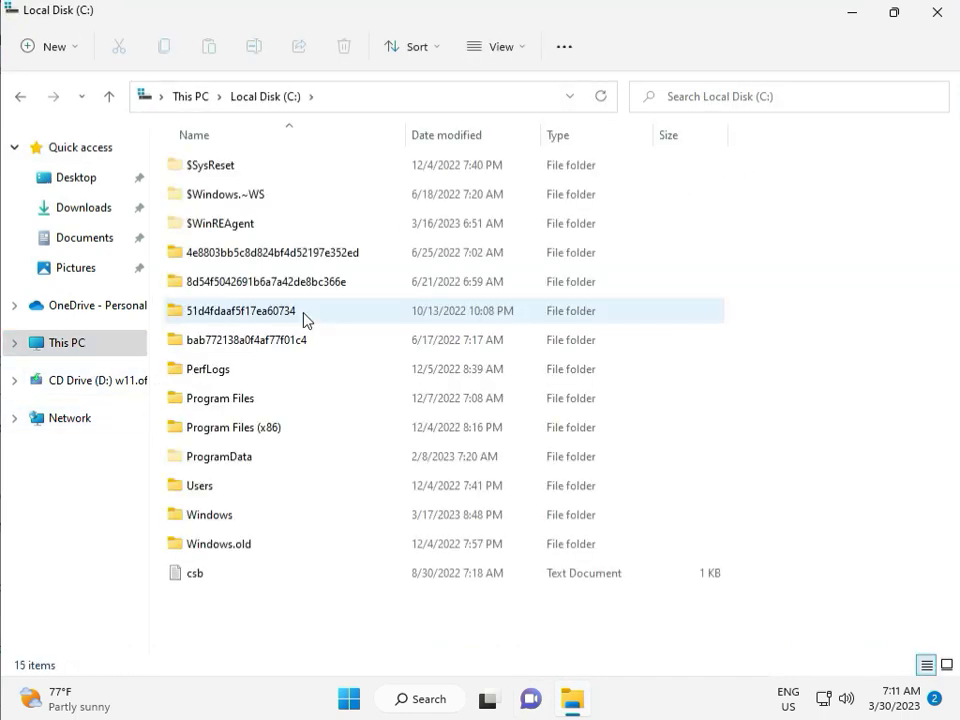
pyautogui.click(248, 516)
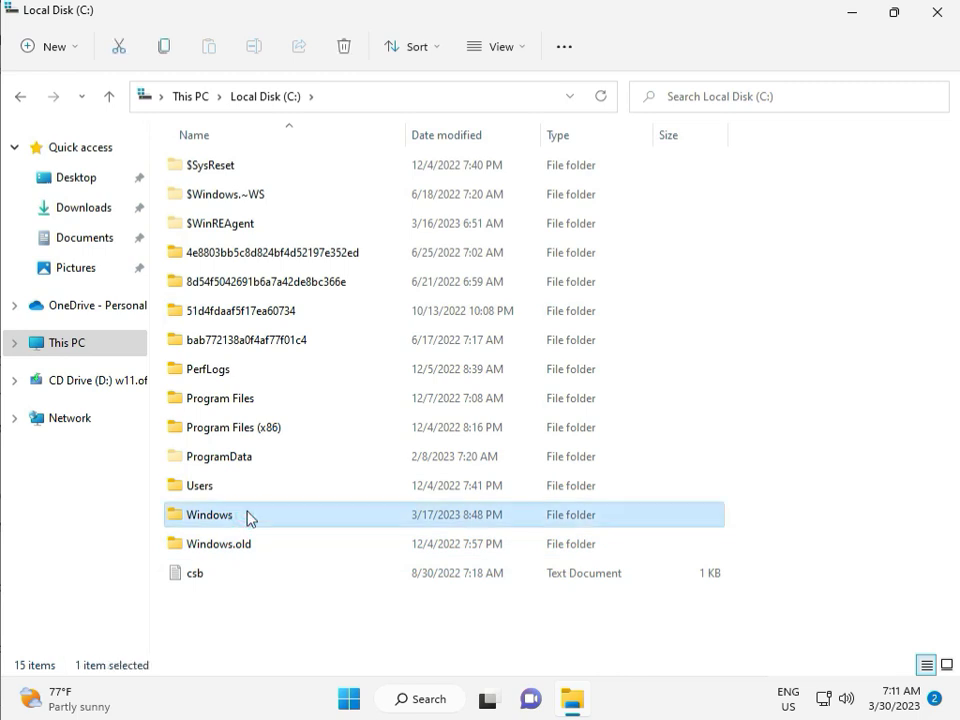
pyautogui.doubleClick(248, 515)
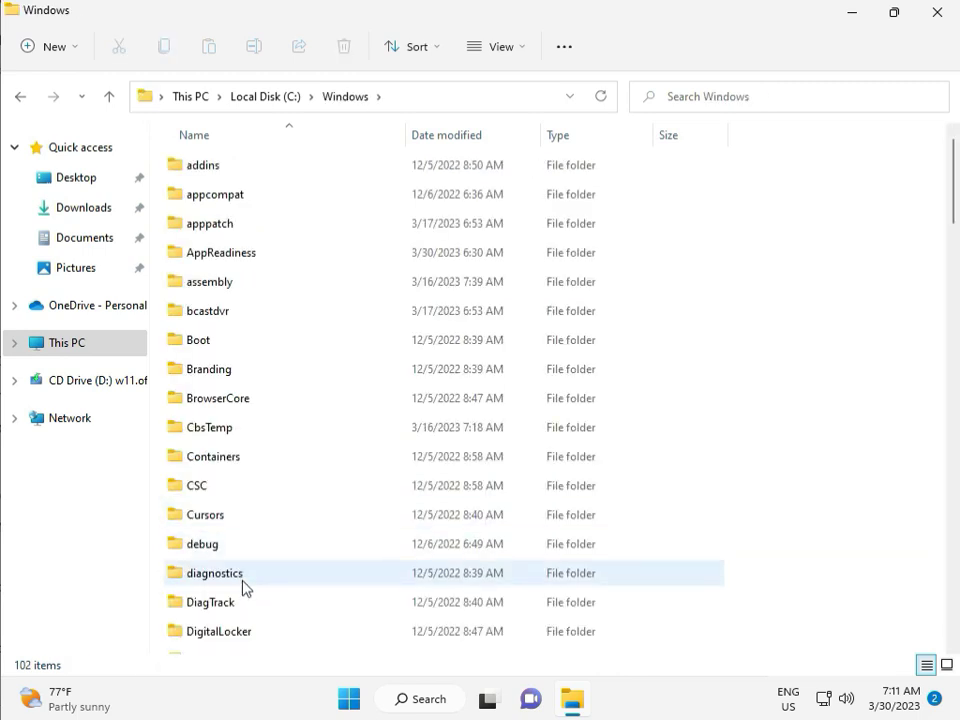
# - Open the Download folder inside SoftwareDistribution
pyautogui.scroll(-8, 352, 570)
pyautogui.scroll(-3, 349, 571)
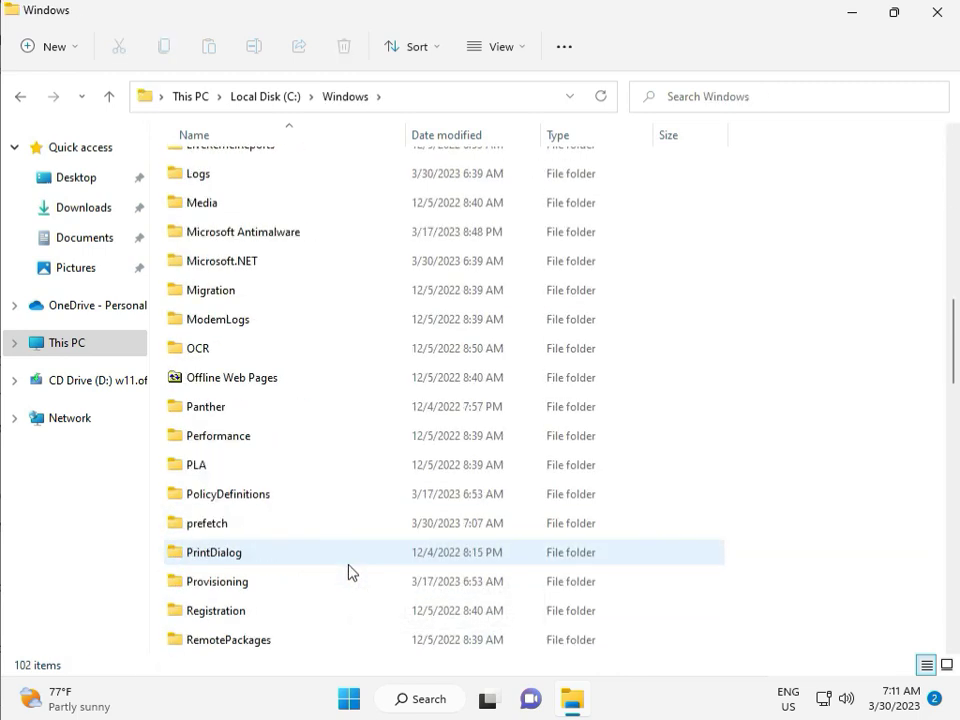
pyautogui.scroll(-4, 349, 571)
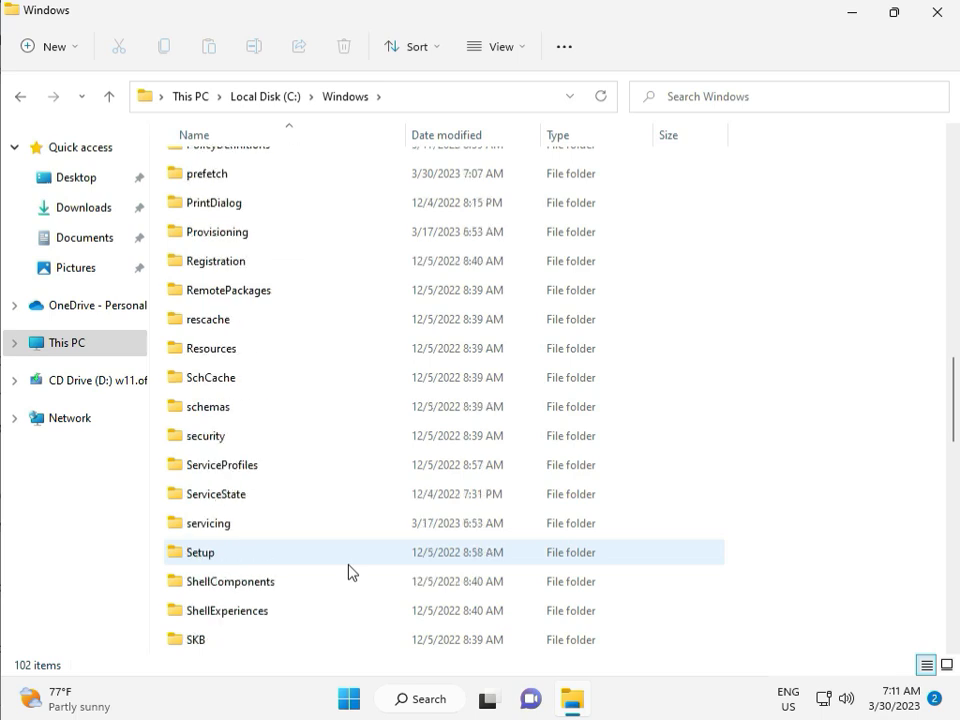
pyautogui.scroll(-2, 345, 568)
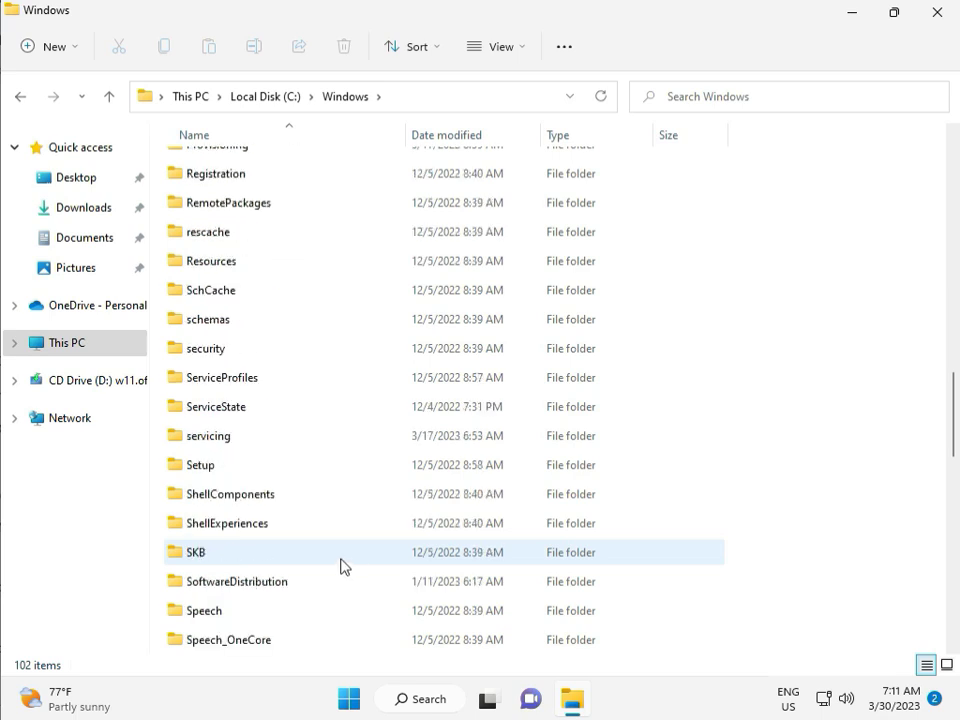
pyautogui.click(262, 497)
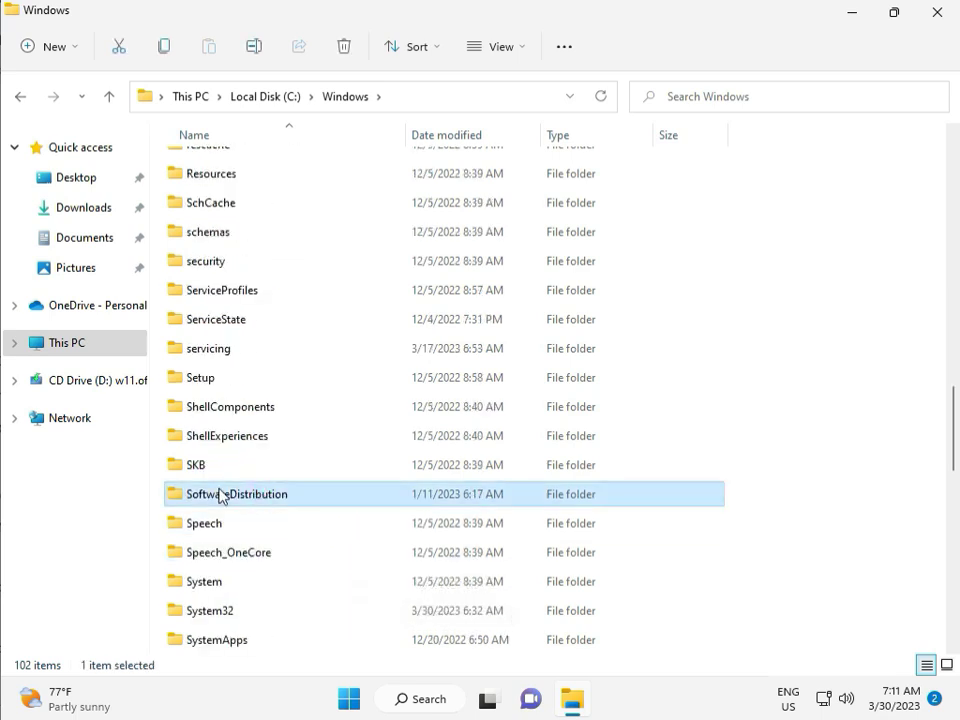
pyautogui.doubleClick(247, 497)
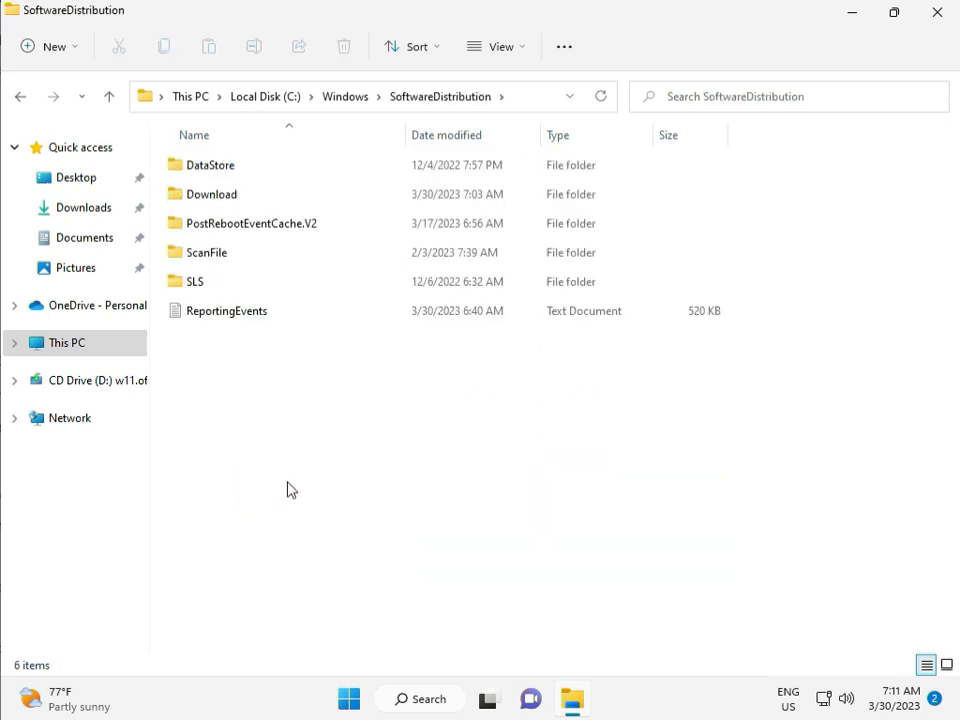
pyautogui.moveTo(498, 718)
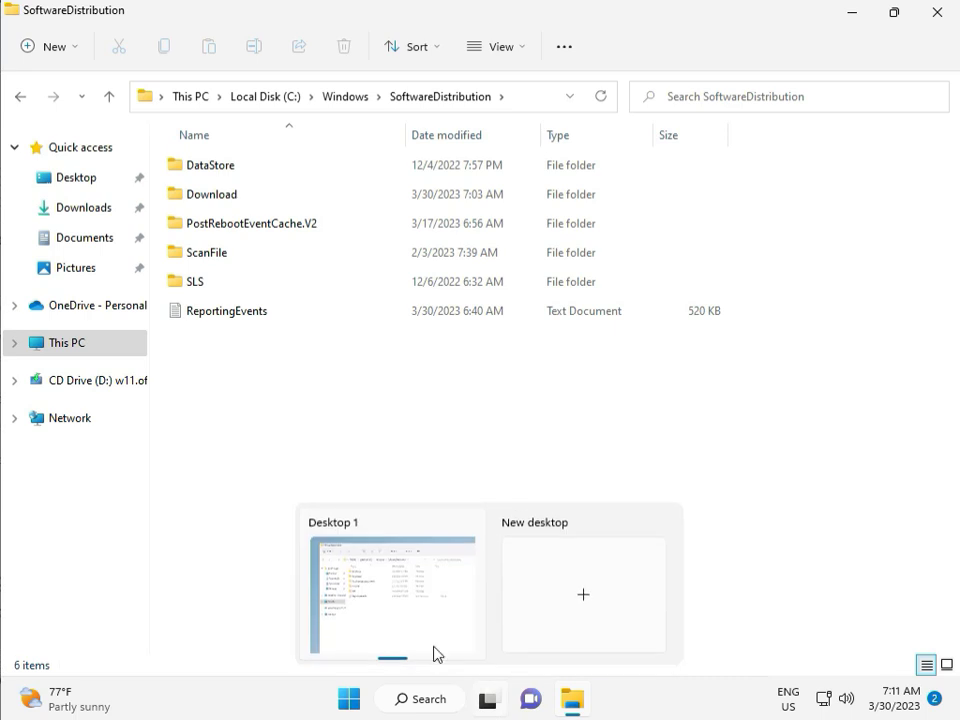
pyautogui.click(291, 416)
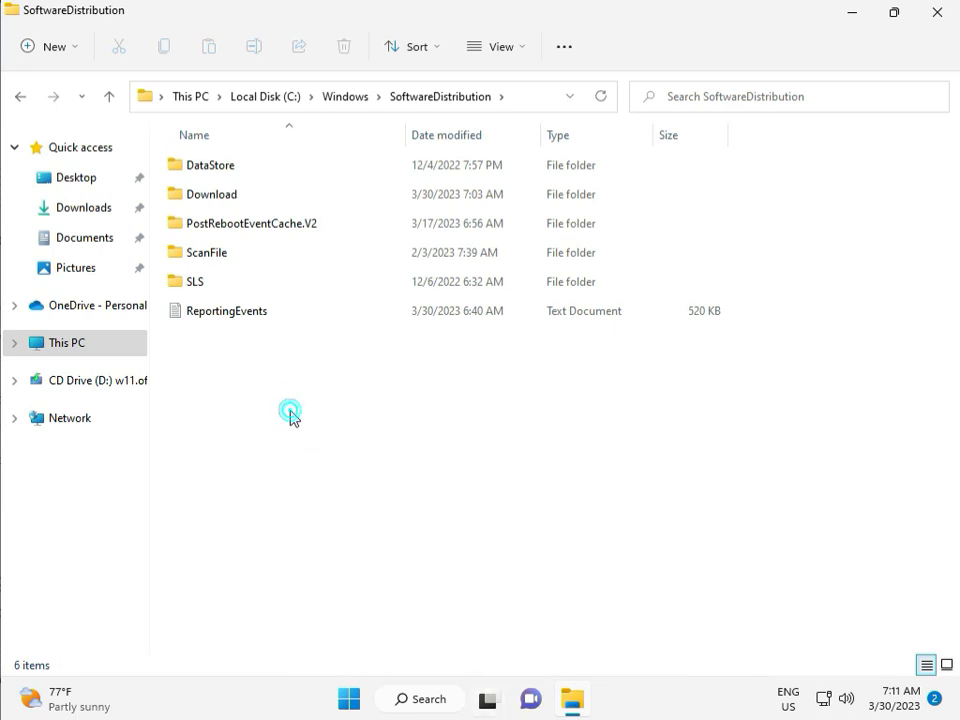
pyautogui.doubleClick(243, 196)
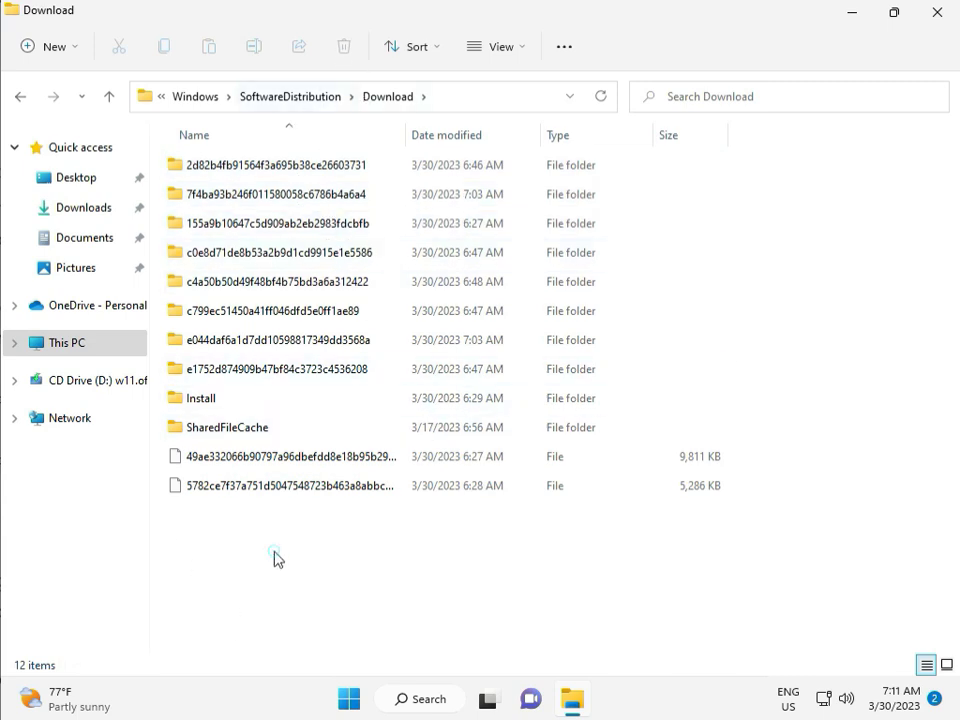
# - Delete all contents of the SoftwareDistribution Download folder with administrator permission for all items, and close File Explorer
pyautogui.moveTo(275, 551); pyautogui.dragTo(285, 176)
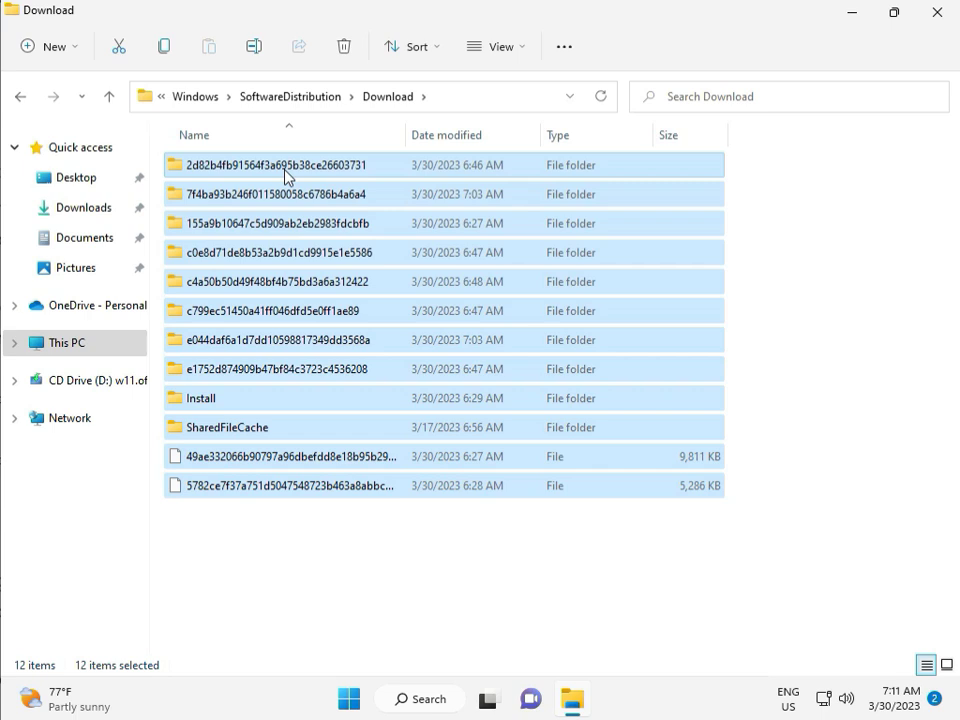
pyautogui.press('Delete')
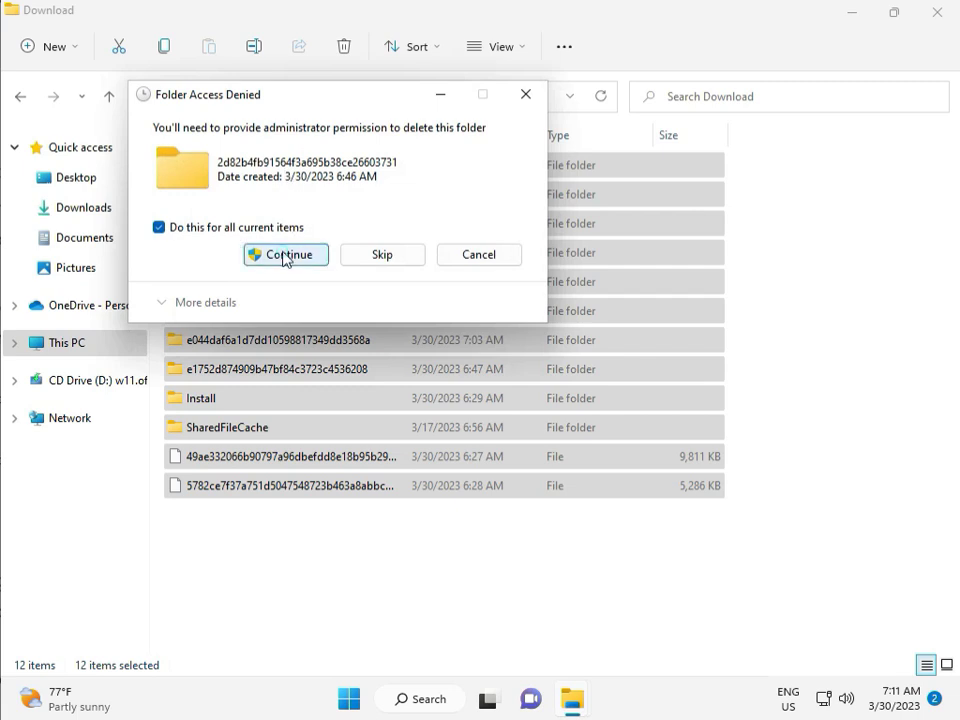
pyautogui.click(284, 255)
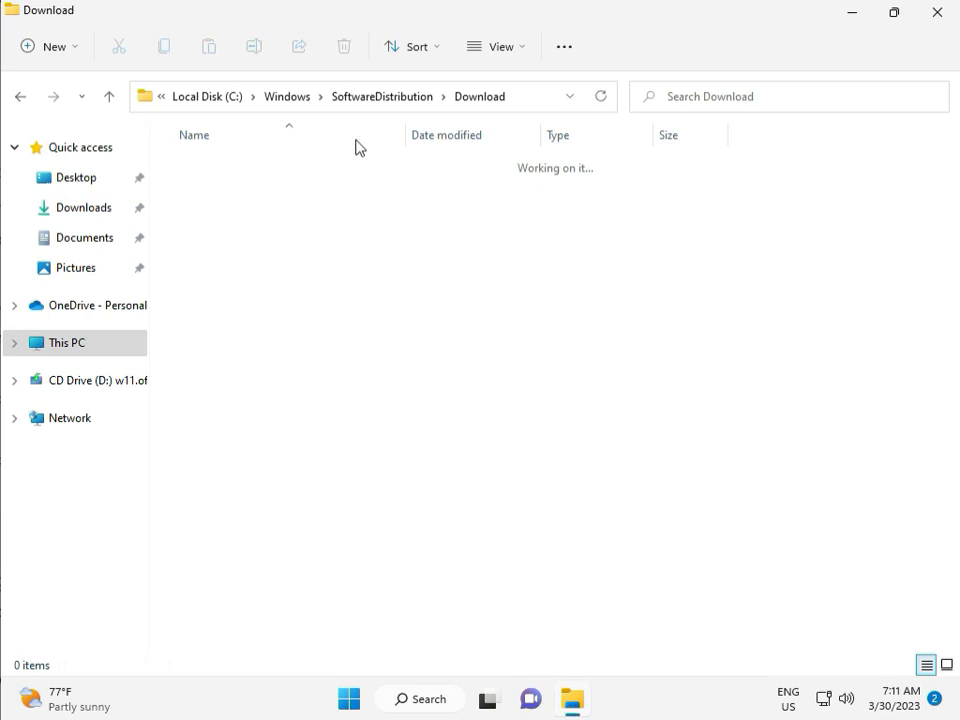
pyautogui.click(381, 95)
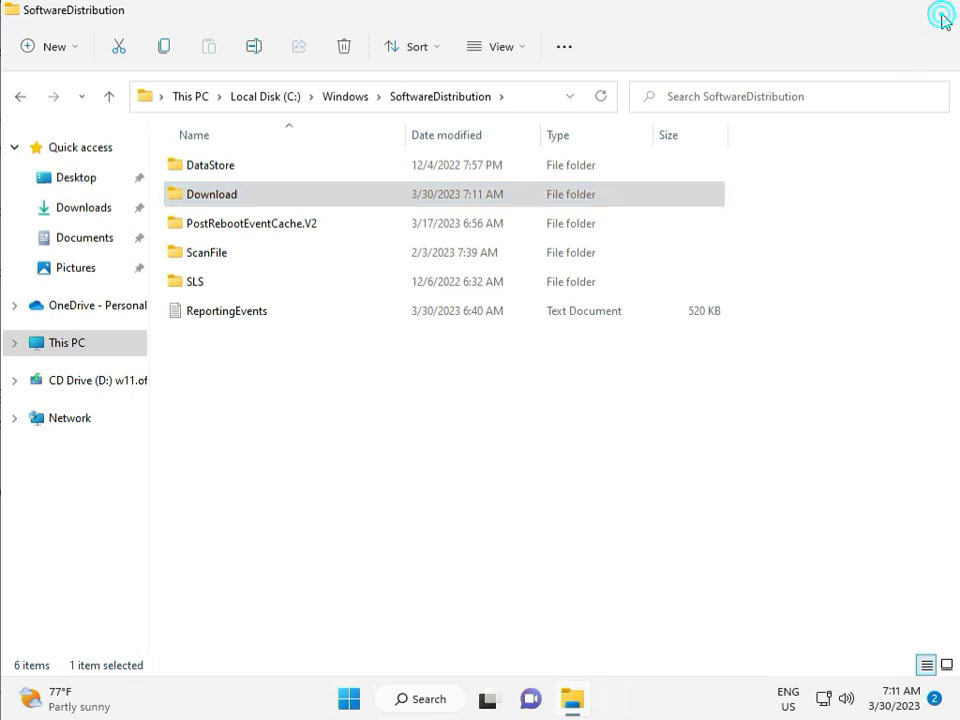
pyautogui.click(938, 12)
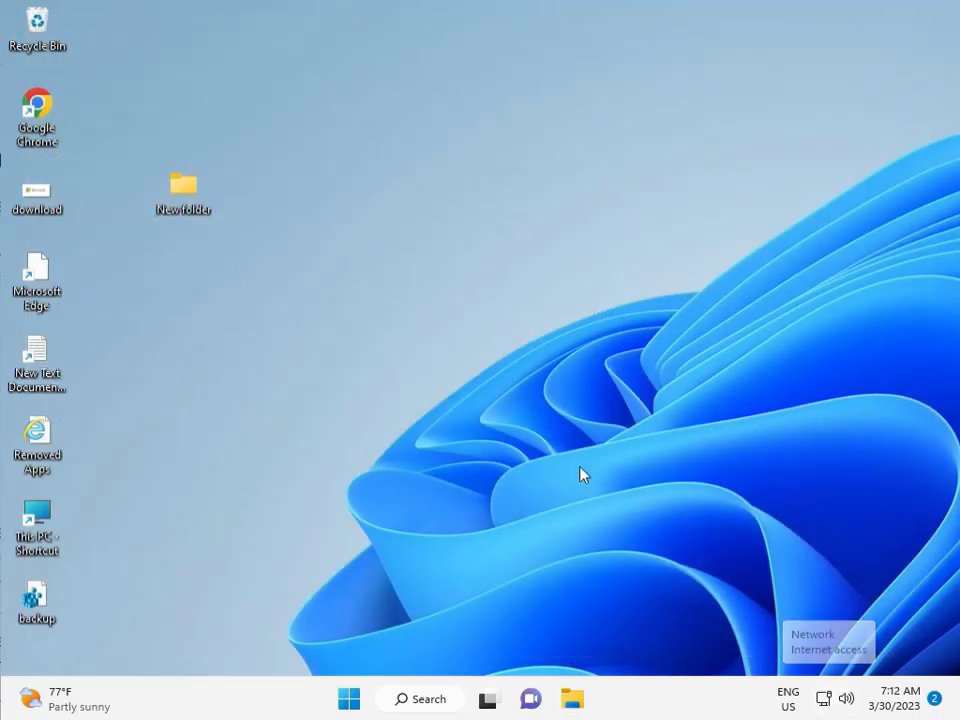
# - Launch the Services console by running services.msc
pyautogui.click(552, 402)
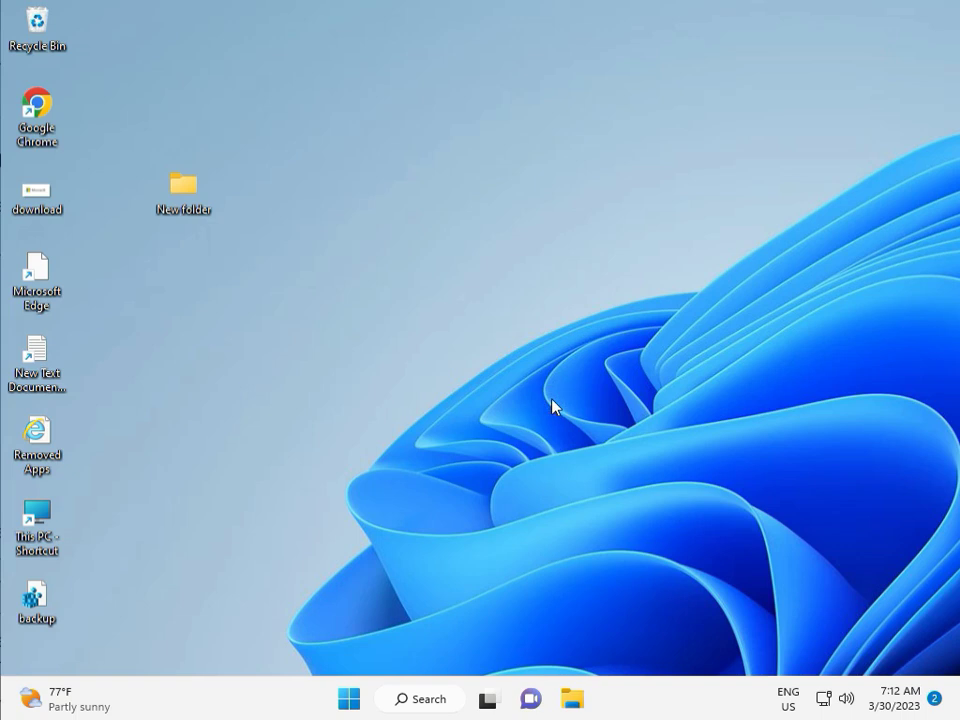
pyautogui.press('super+r')
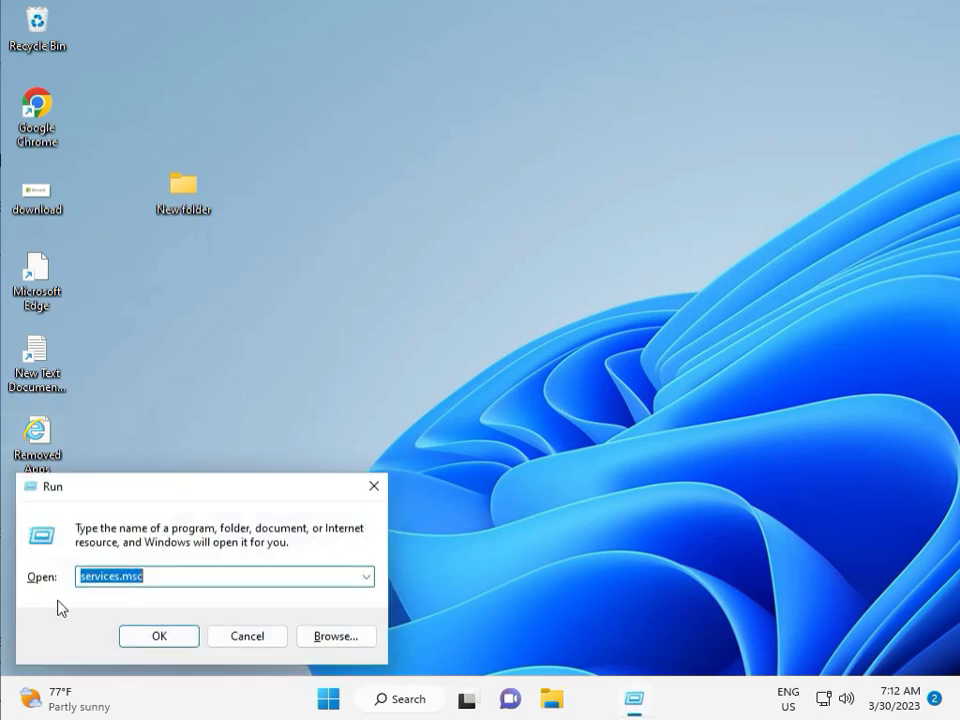
pyautogui.click(159, 636)
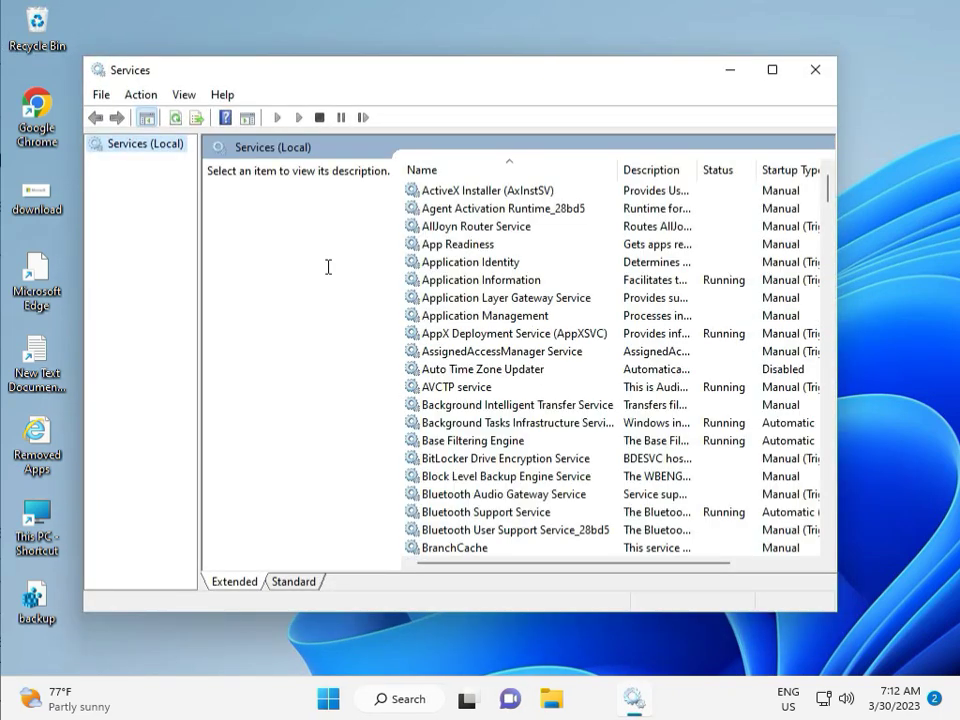
# - Find and select the Windows Update service in the list of local services
pyautogui.click(531, 298)
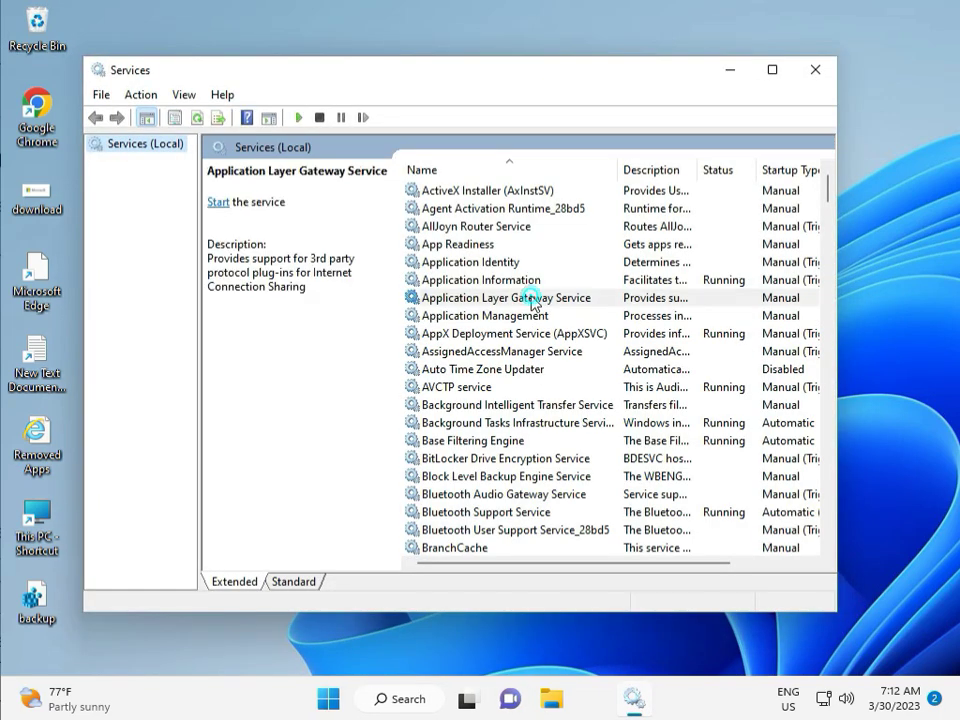
pyautogui.press('w')
pyautogui.scroll(-3, 493, 415)
pyautogui.scroll(-7, 493, 415)
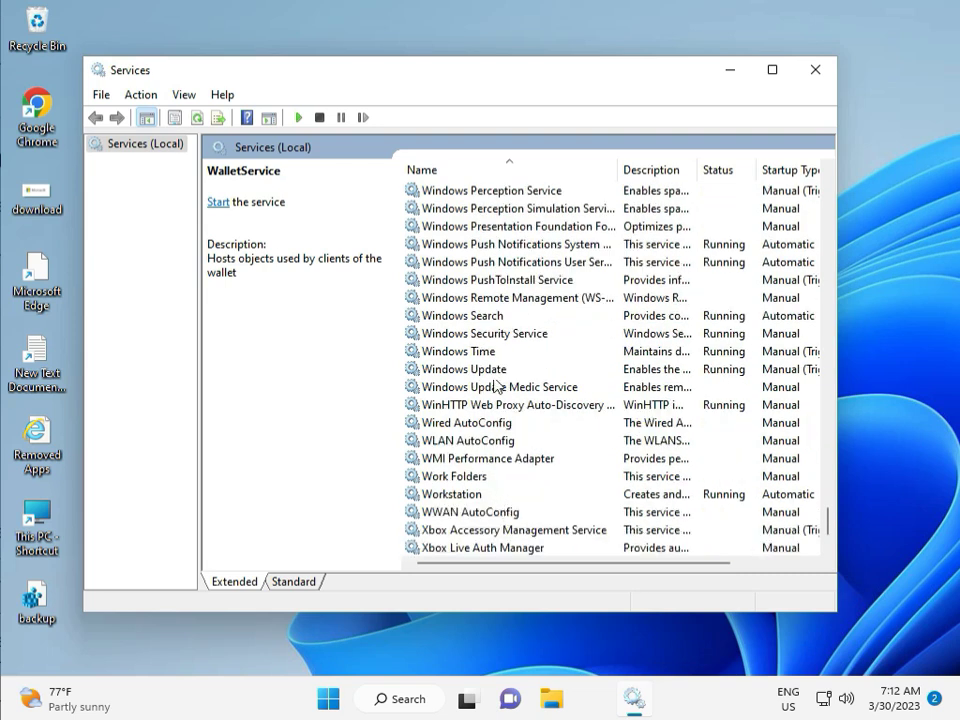
pyautogui.click(497, 369)
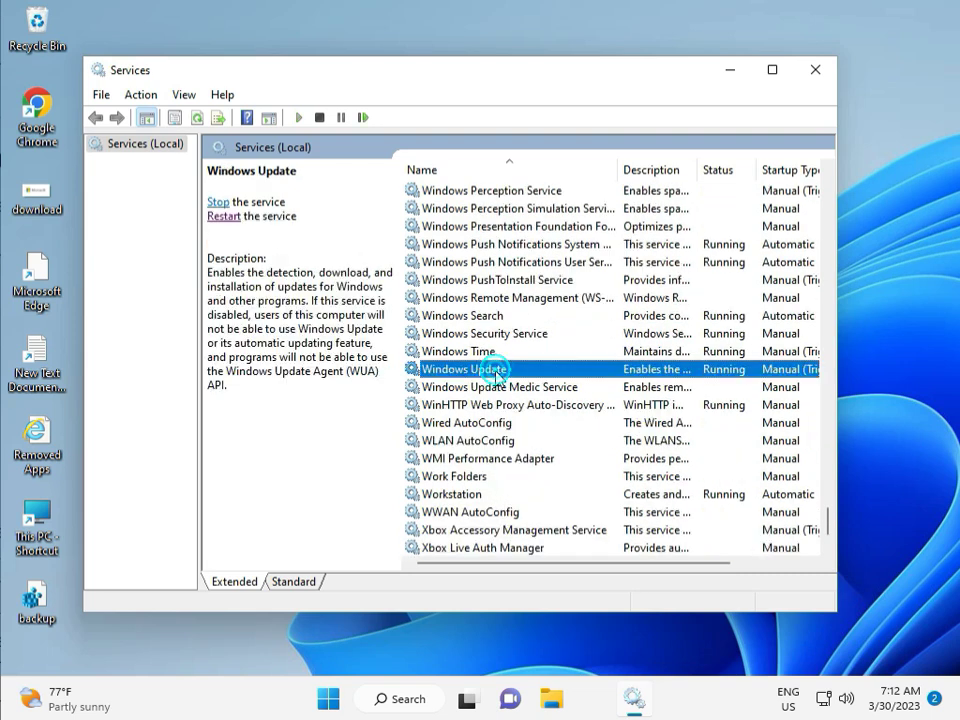
pyautogui.click(218, 202)
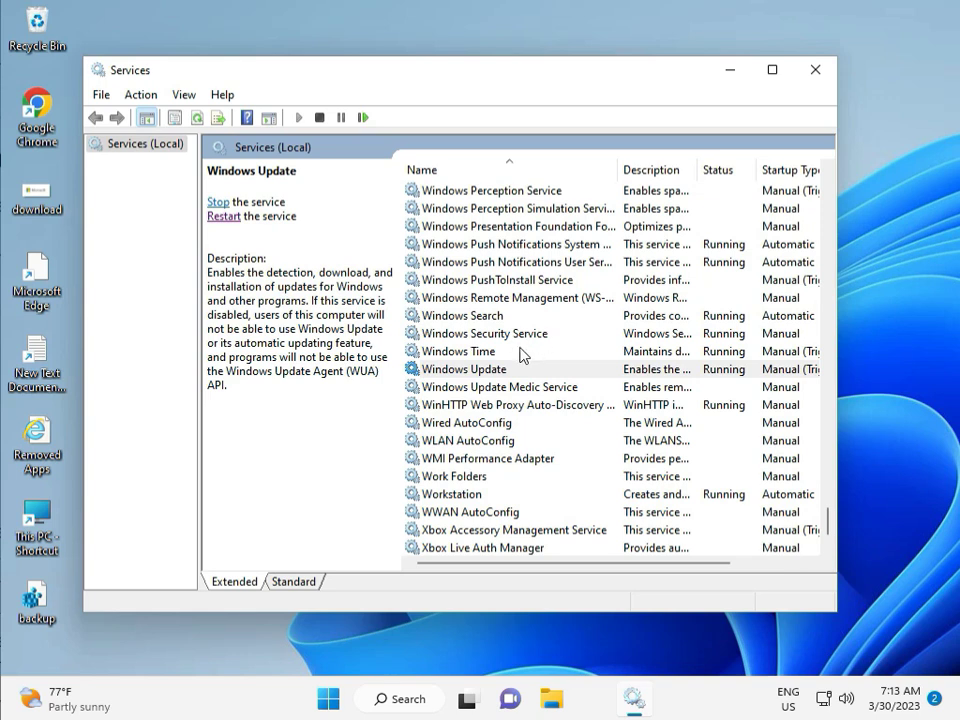
# - Set the Windows Update service's startup type to Automatic, apply the change and close the Services console
pyautogui.doubleClick(487, 370)
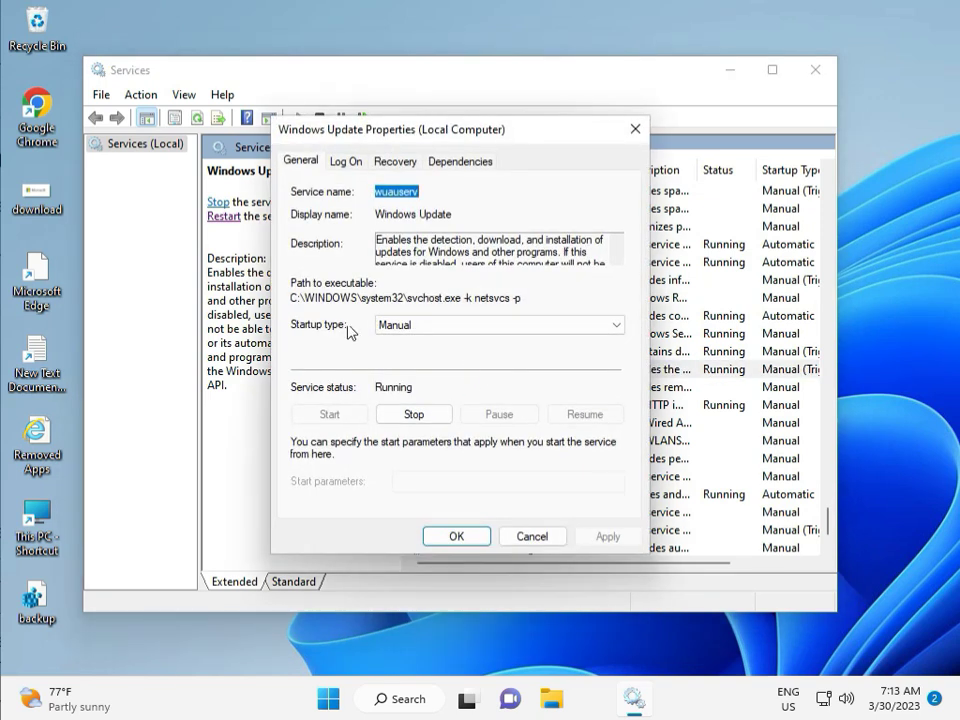
pyautogui.click(403, 325)
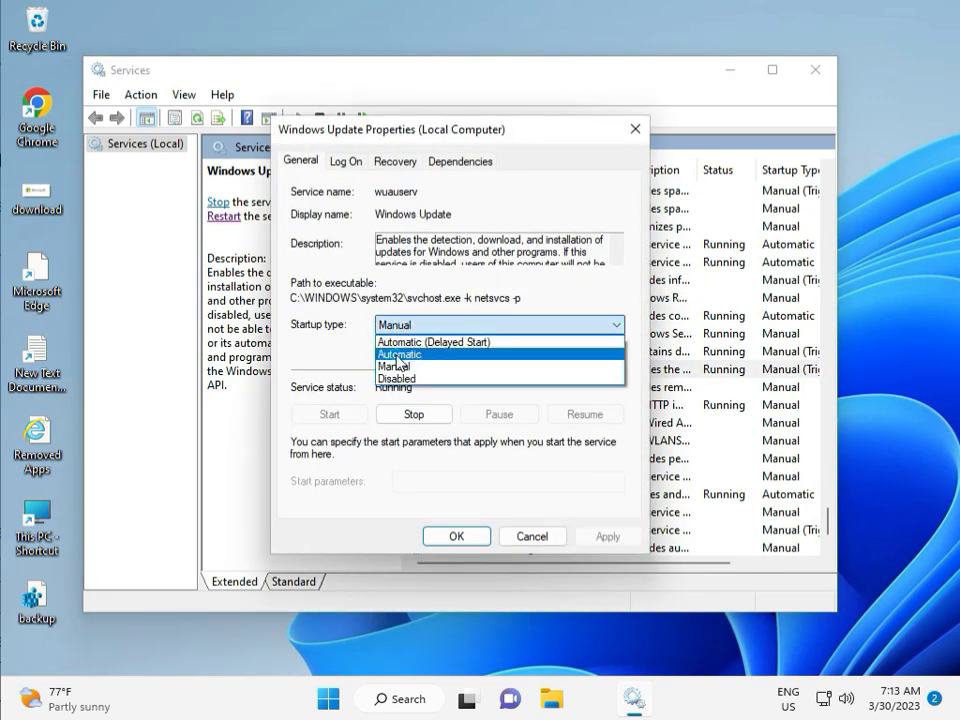
pyautogui.click(398, 356)
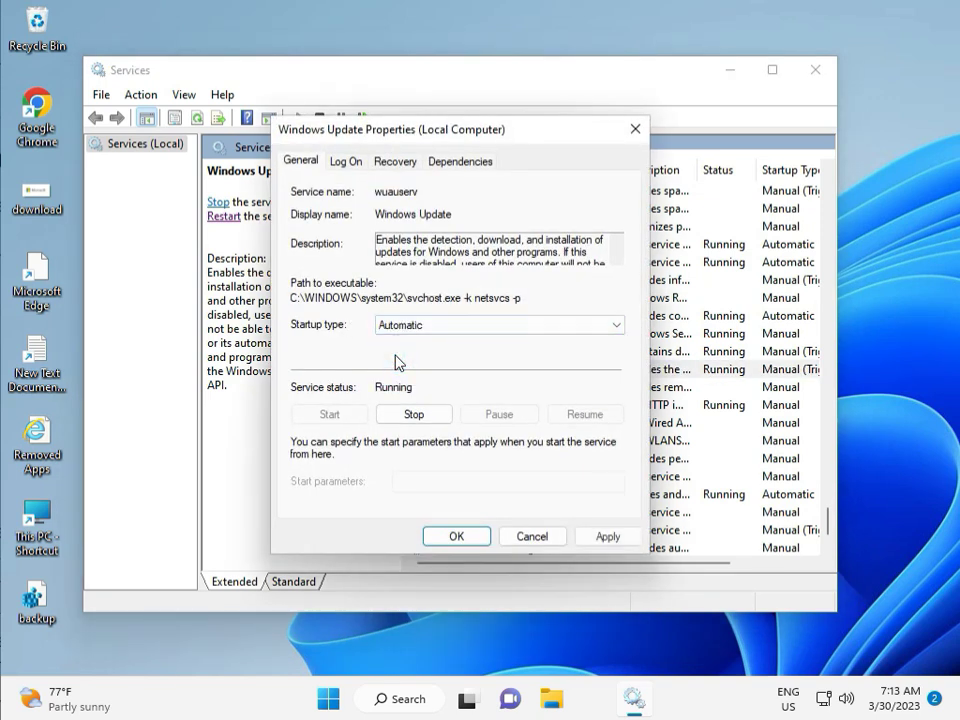
pyautogui.click(607, 537)
pyautogui.click(452, 537)
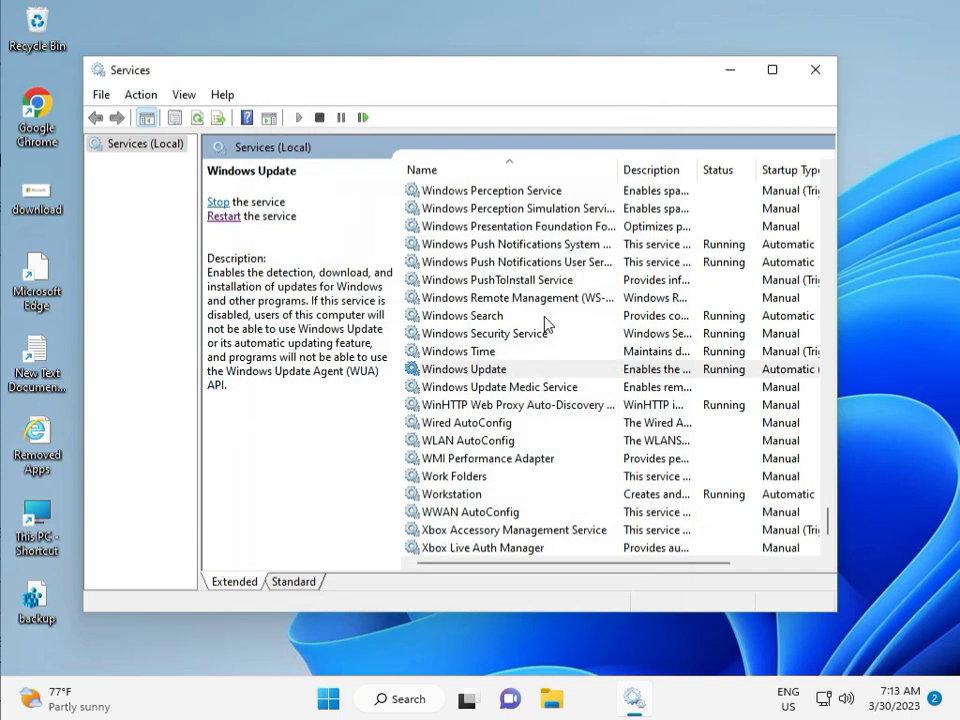
pyautogui.click(816, 70)
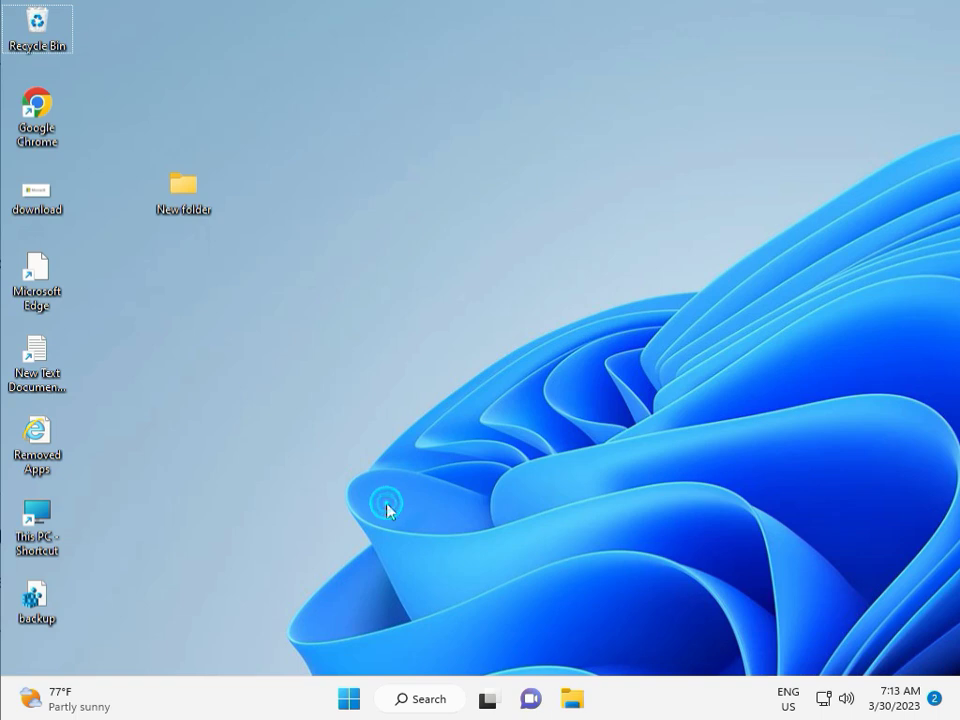
# - Launch the Registry Editor by running regedit and allow it to make changes to the device
pyautogui.press('super+r')
pyautogui.write('r')
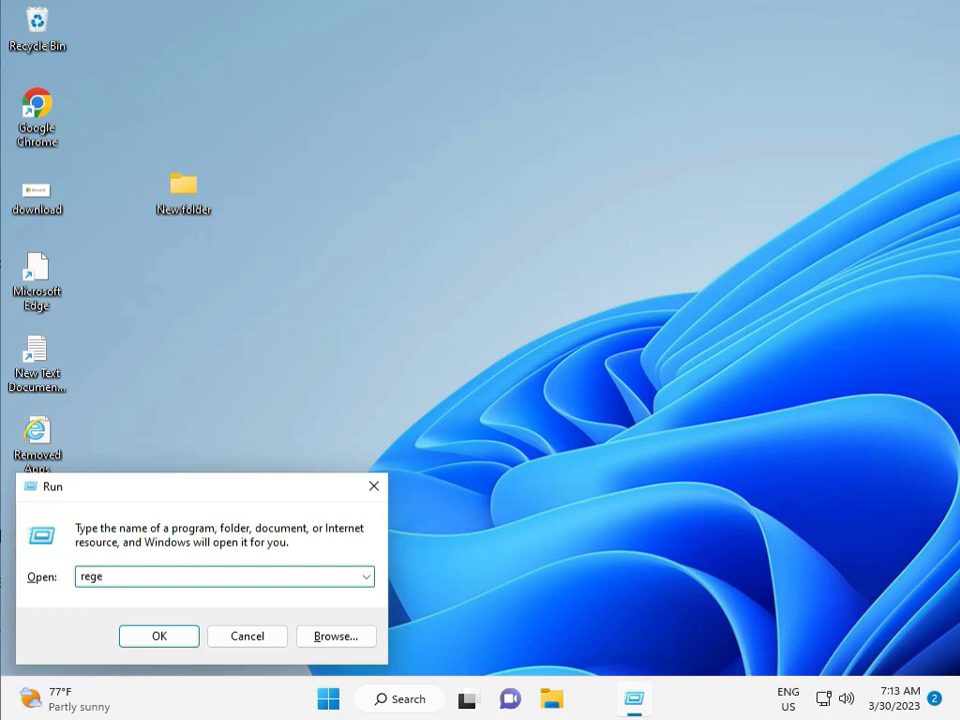
pyautogui.write('egedit')
pyautogui.press('Return')
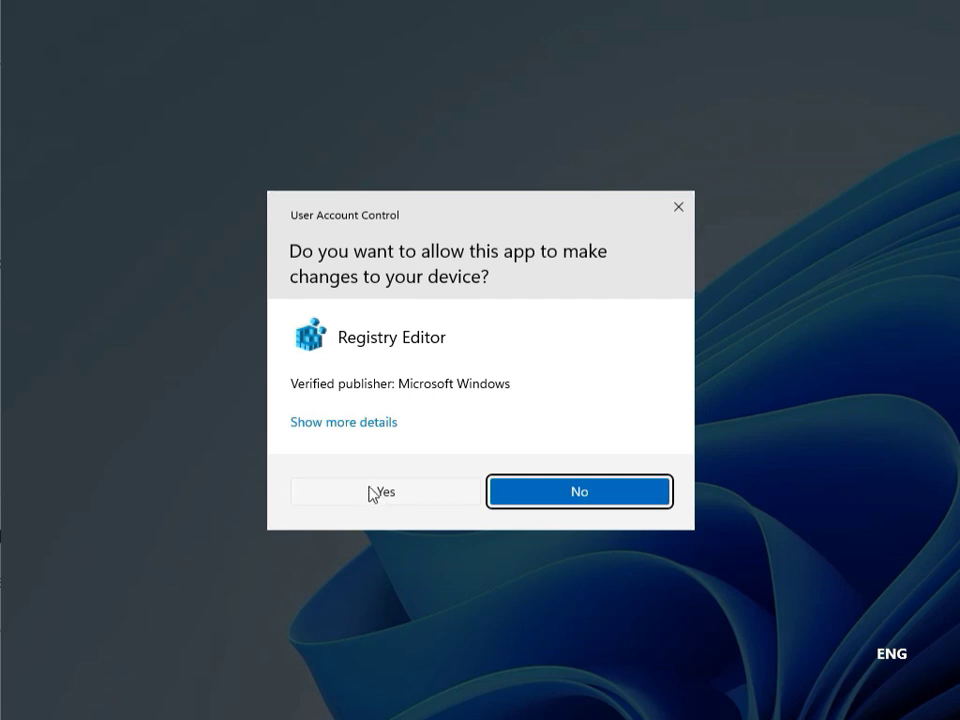
pyautogui.click(376, 492)
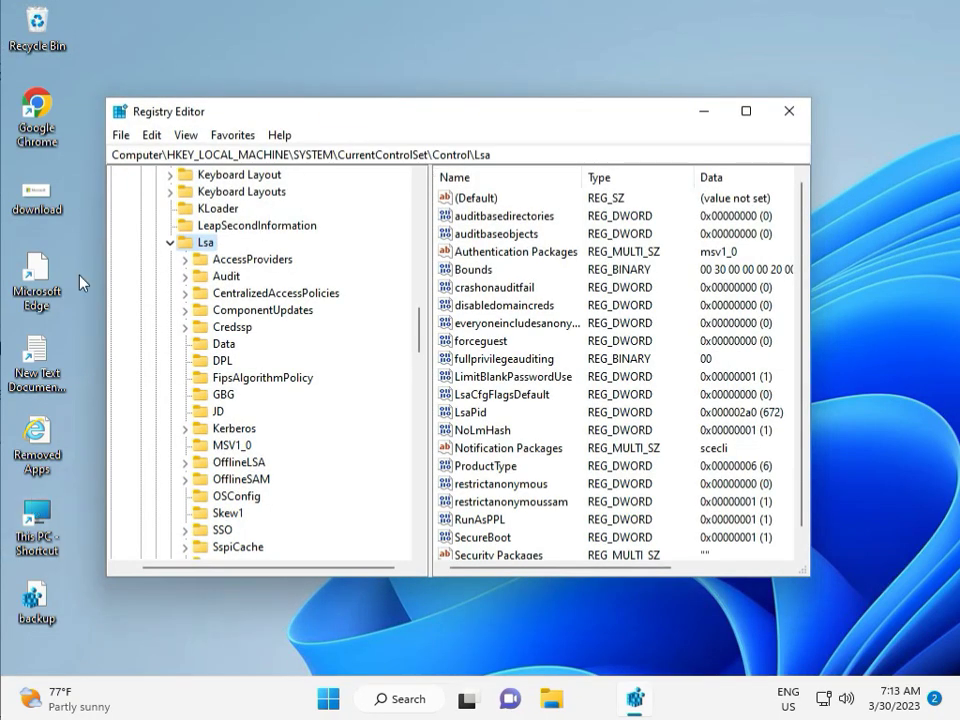
# - Collapse the expanded Lsa, SYSTEM and HKEY_LOCAL_MACHINE branches of the registry tree
pyautogui.click(170, 242)
pyautogui.scroll(20, 172, 270)
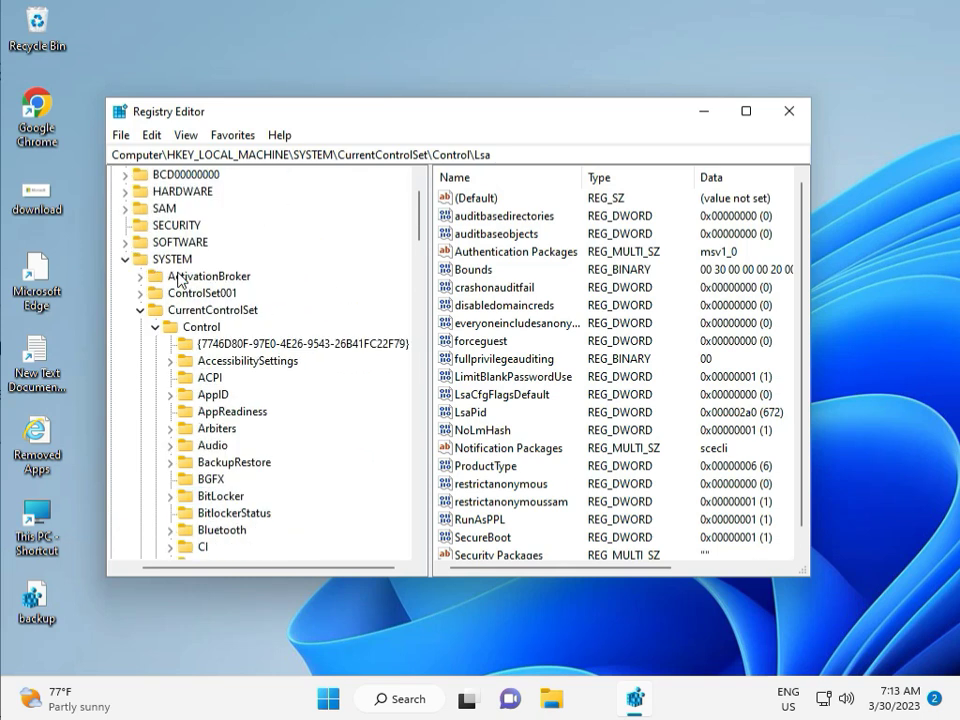
pyautogui.click(124, 327)
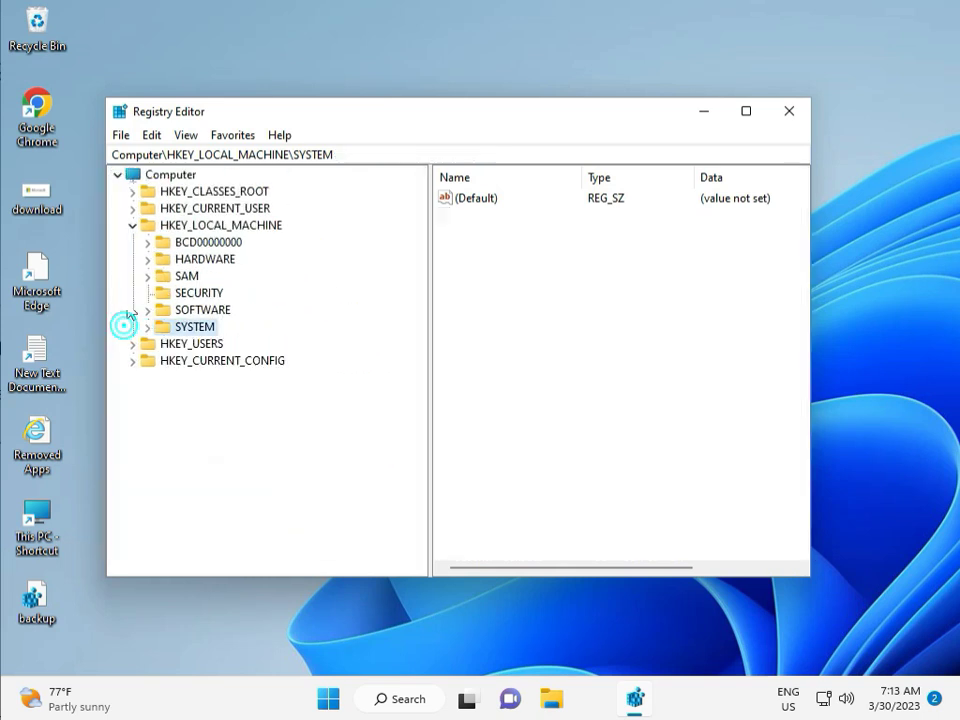
pyautogui.click(134, 226)
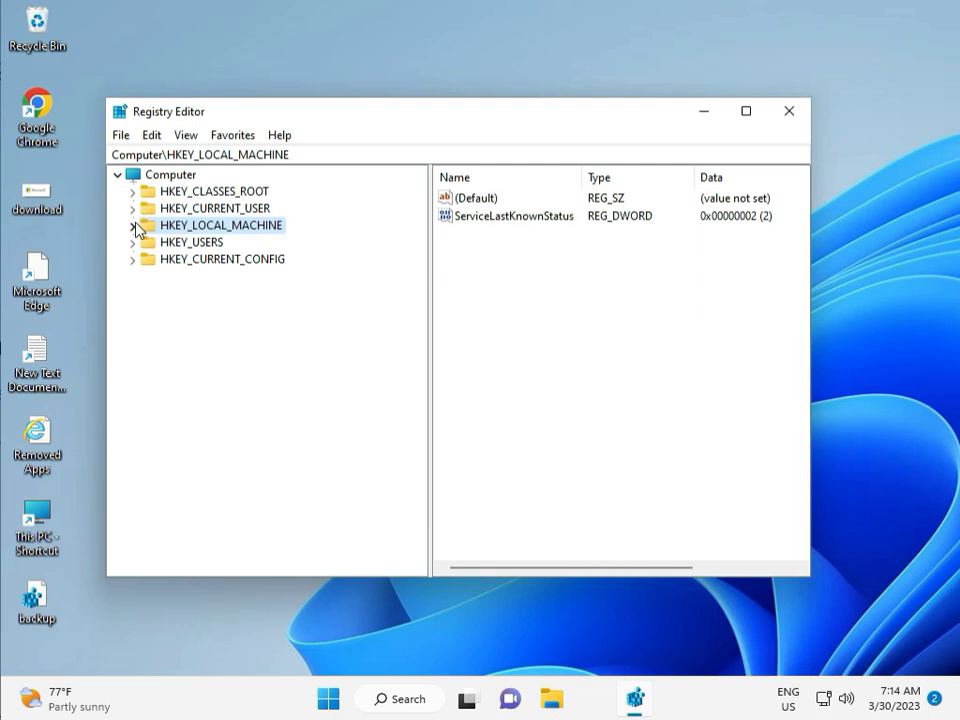
# - Expand HKEY_LOCAL_MACHINE\SOFTWARE\Policies\Microsoft\Windows, check its subkeys for Windows Update policies, and close the Registry Editor
pyautogui.click(134, 226)
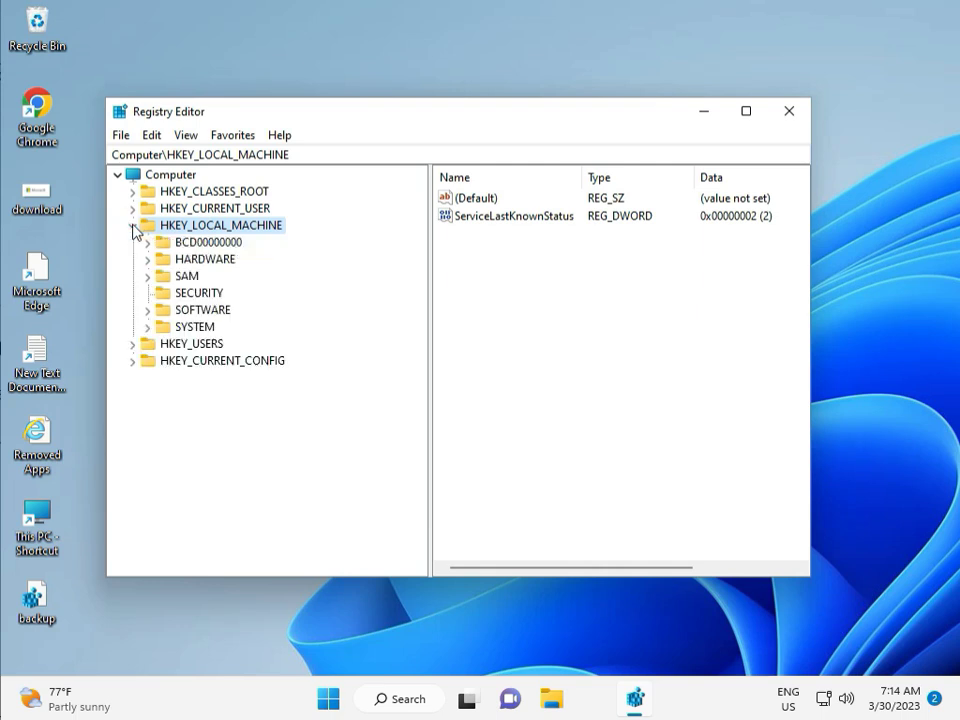
pyautogui.click(148, 311)
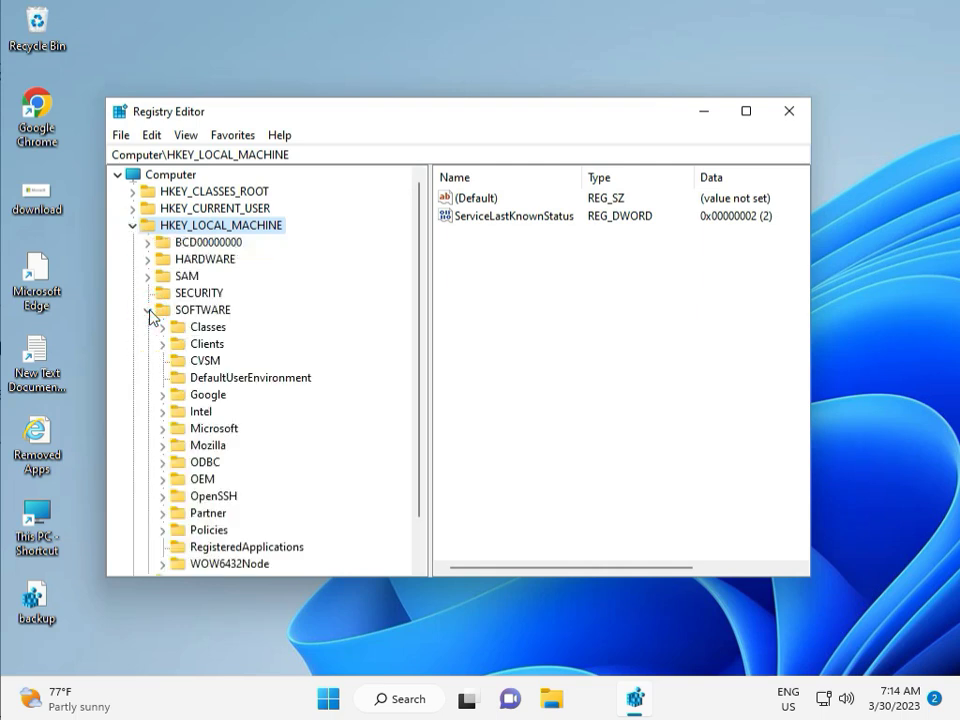
pyautogui.scroll(-1, 199, 402)
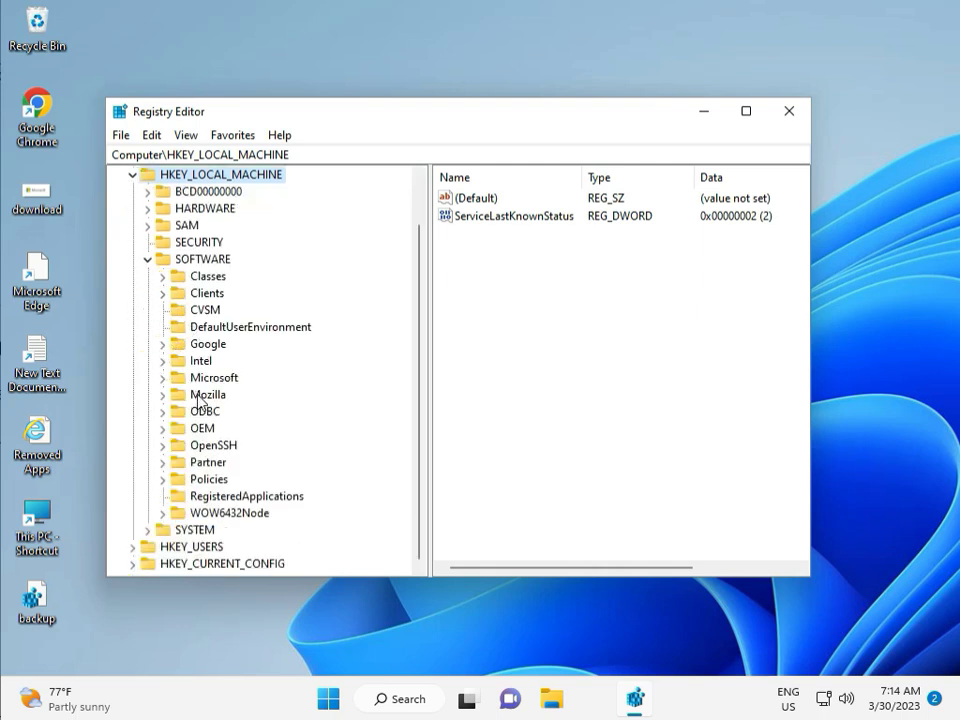
pyautogui.click(164, 480)
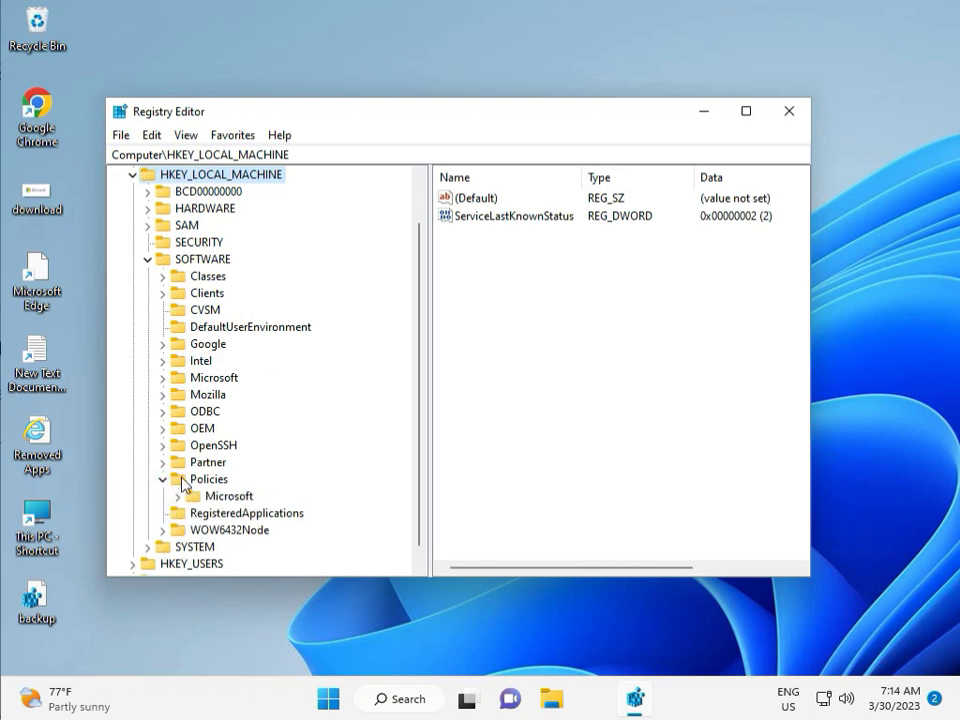
pyautogui.click(178, 497)
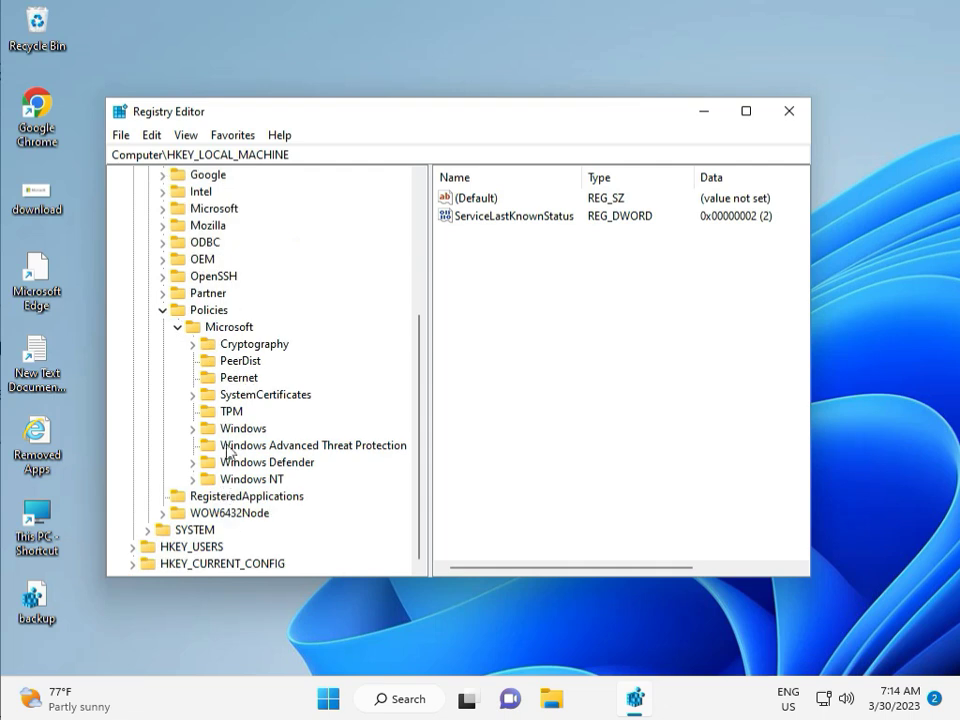
pyautogui.click(193, 428)
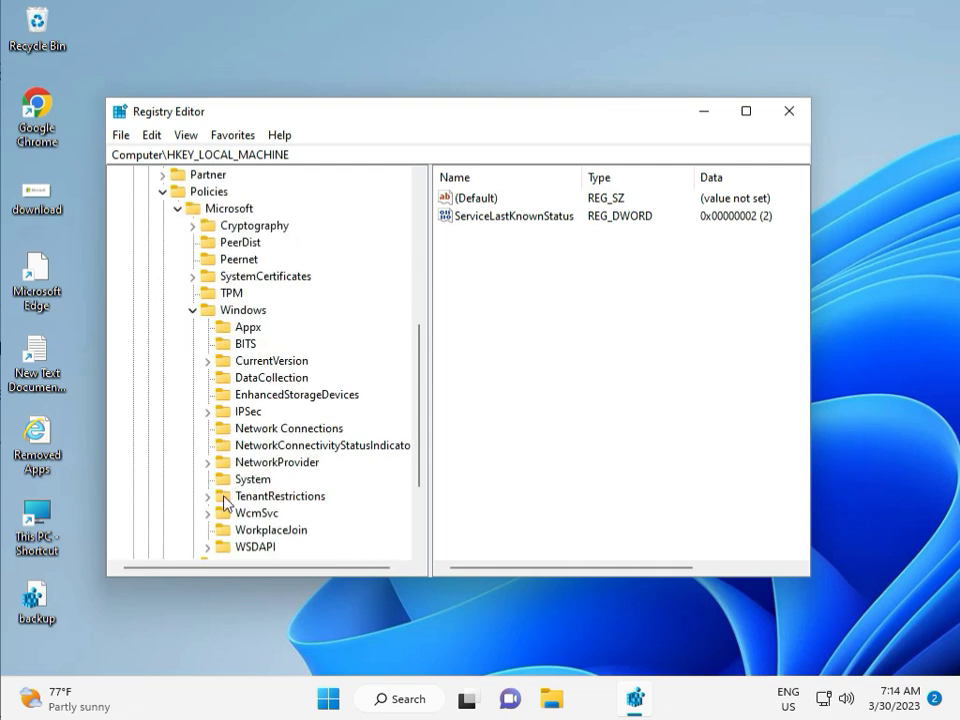
pyautogui.scroll(-1, 227, 537)
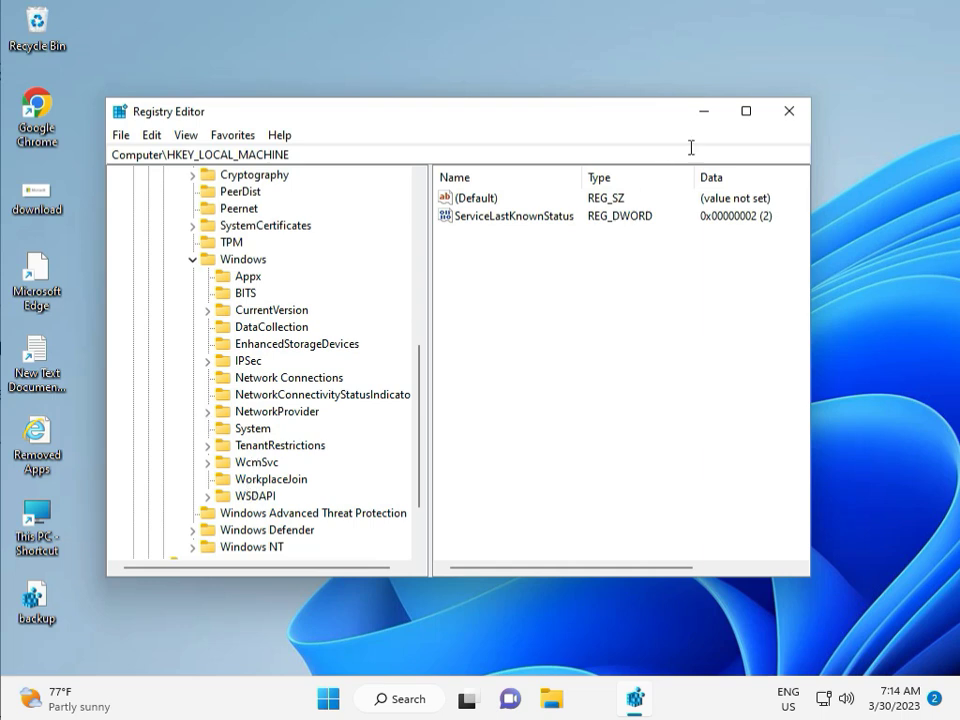
pyautogui.click(789, 111)
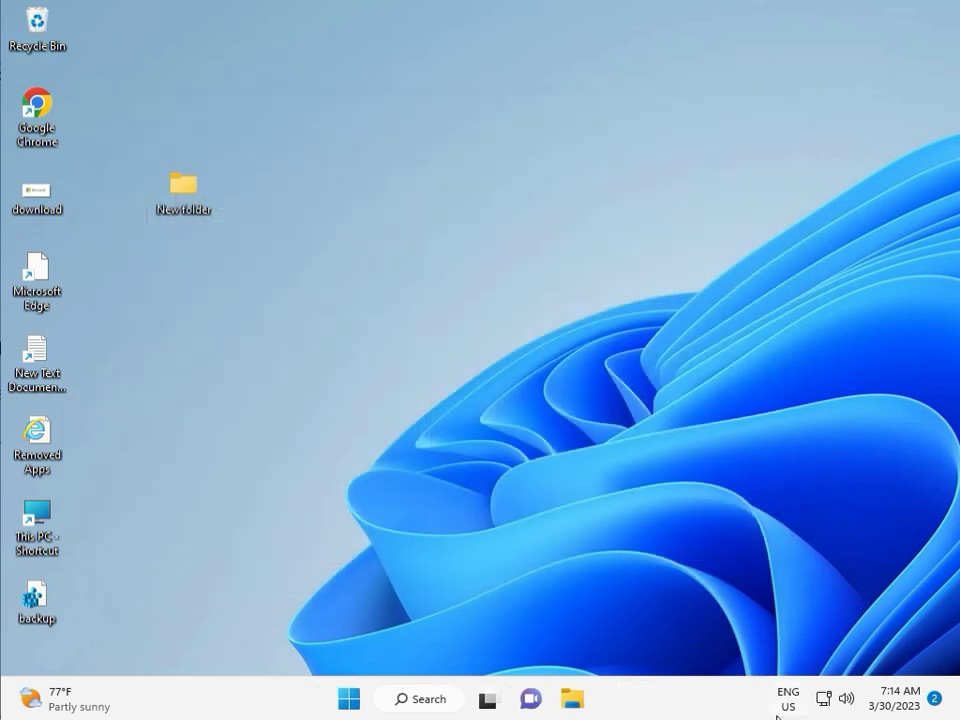
# - Search for cmd and launch Command Prompt as administrator, approving the elevation request
pyautogui.click(294, 446)
pyautogui.press('super')
pyautogui.write('cmd')
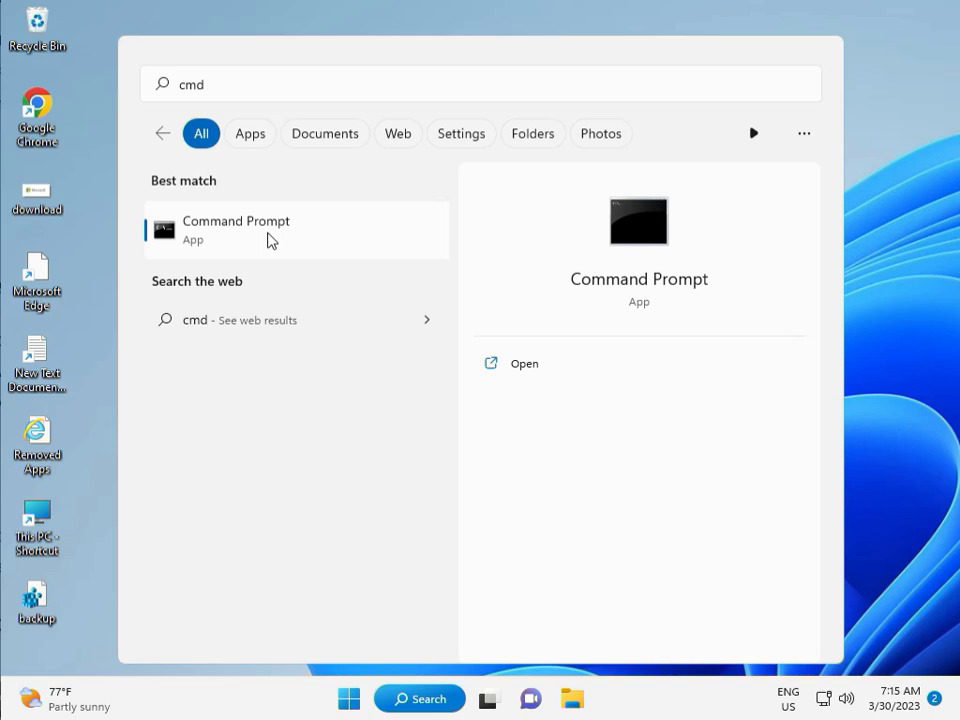
pyautogui.click(513, 395)
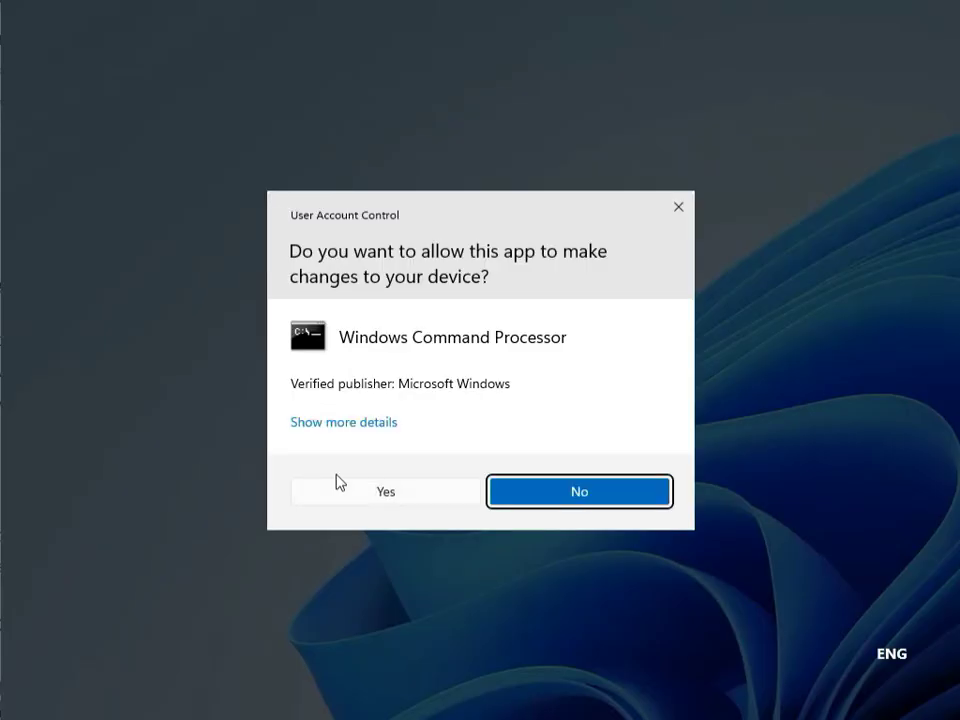
pyautogui.click(352, 488)
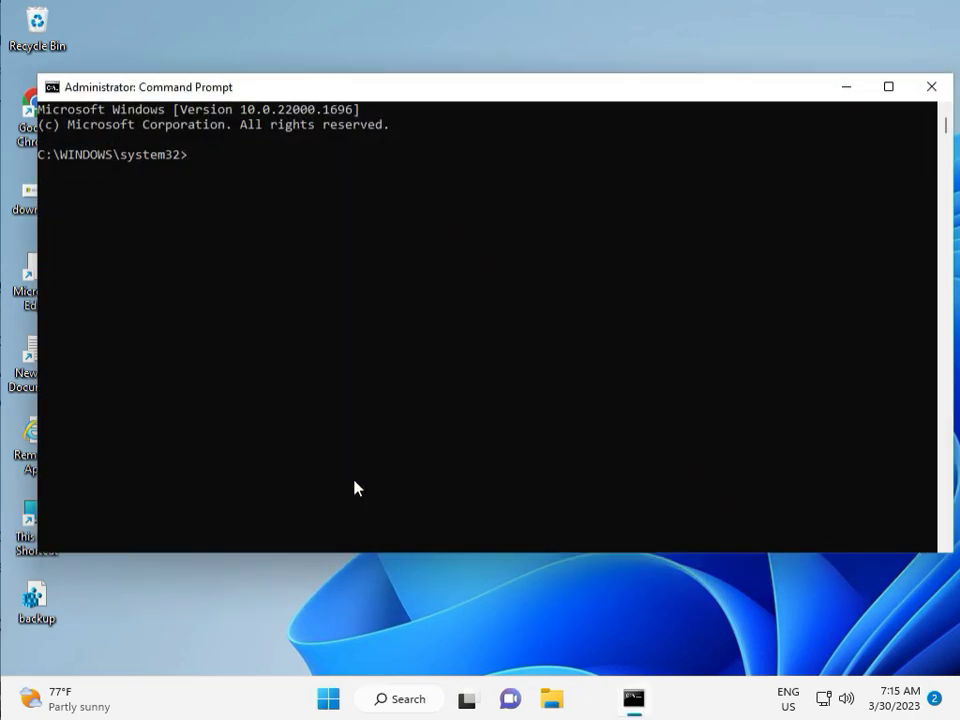
# - Run chkdsk /f /r and agree to schedule the volume check for the next system restart
pyautogui.write('chkdsk /f /r')
pyautogui.press('Return')
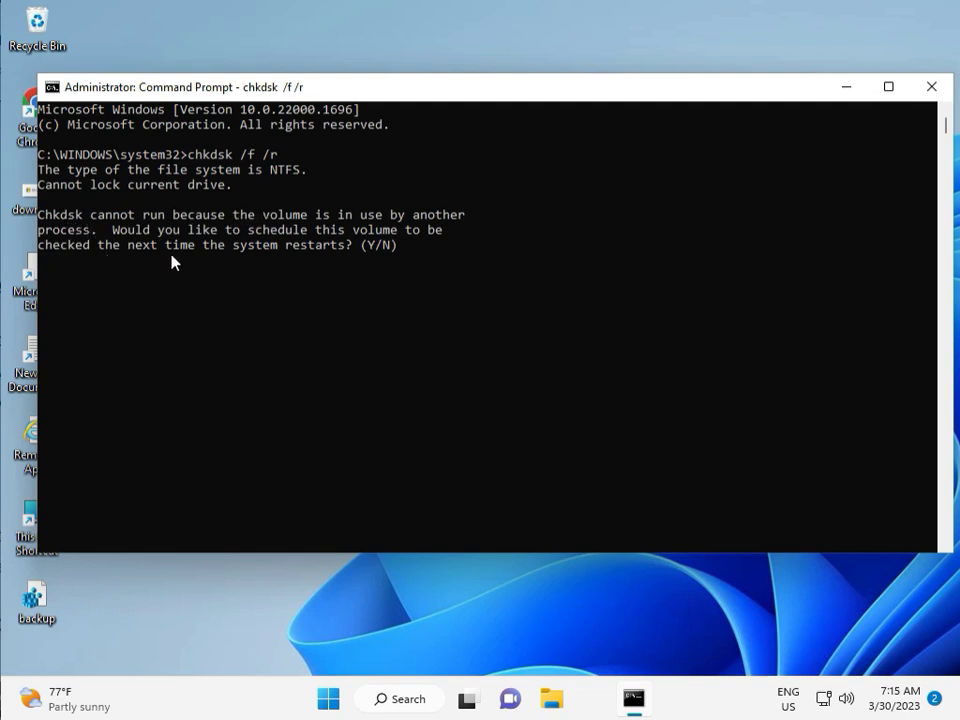
pyautogui.write('y')
pyautogui.press('Return')
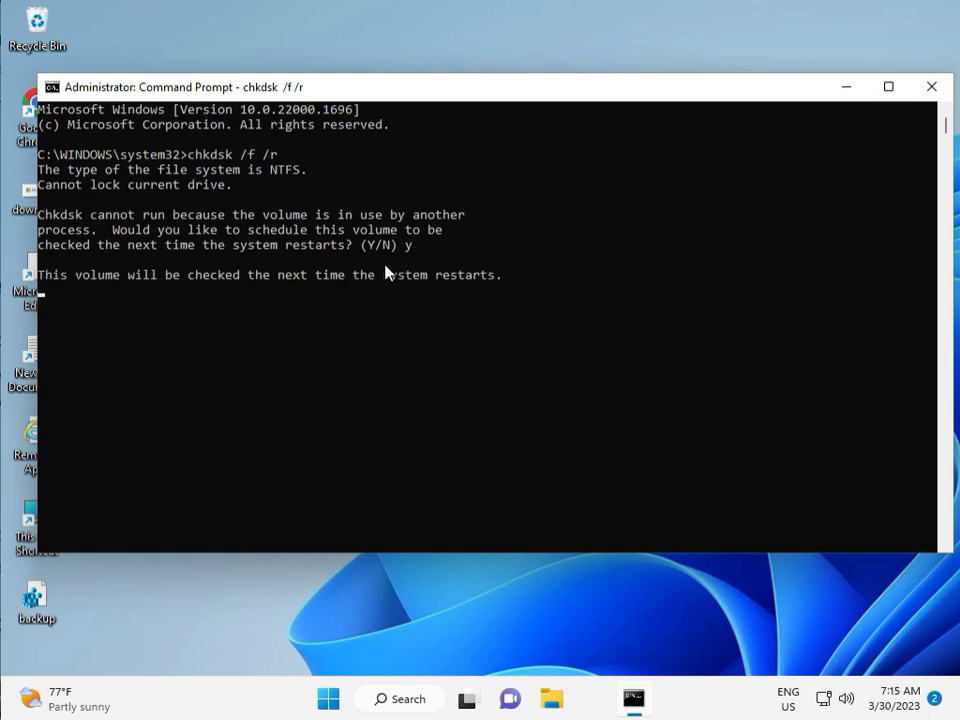
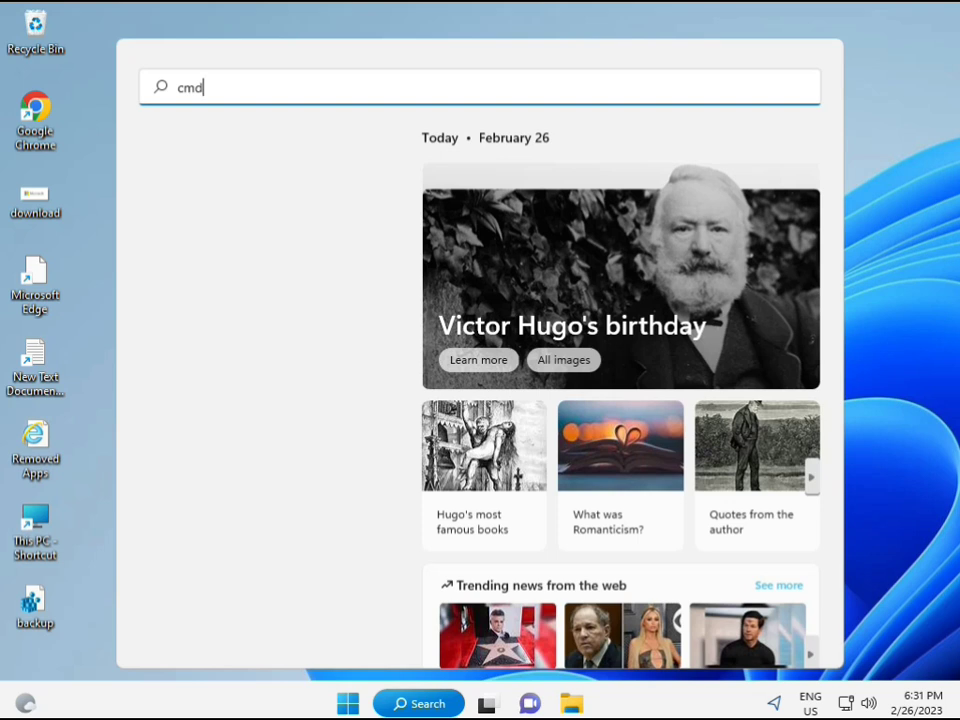
# - Start a new Command Prompt session with administrator rights from the cmd search result
pyautogui.click(212, 233)
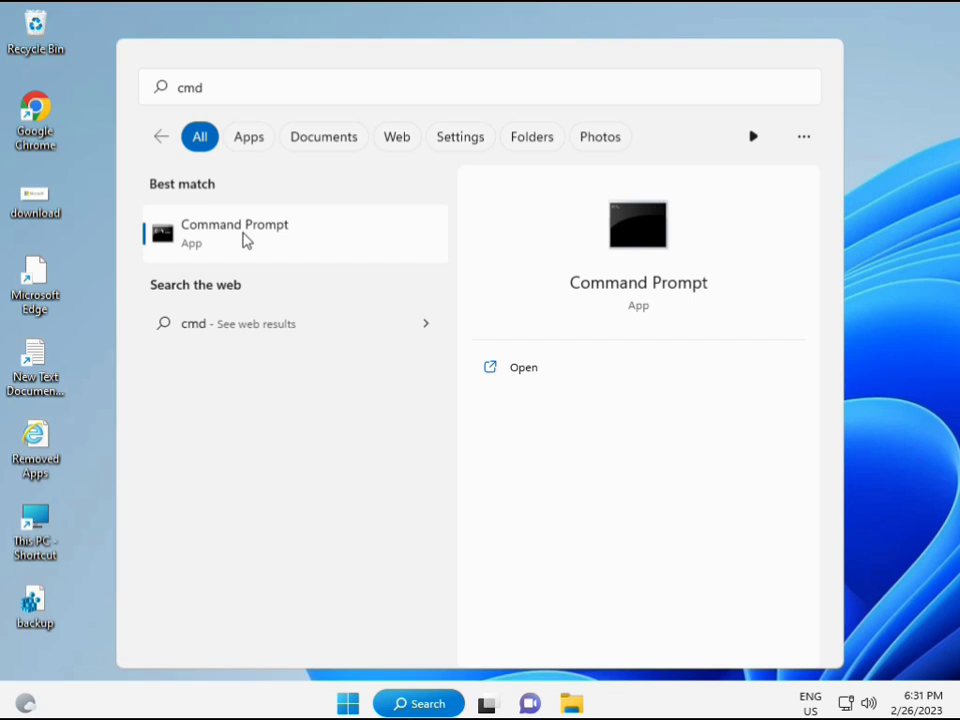
pyautogui.rightClick(244, 240)
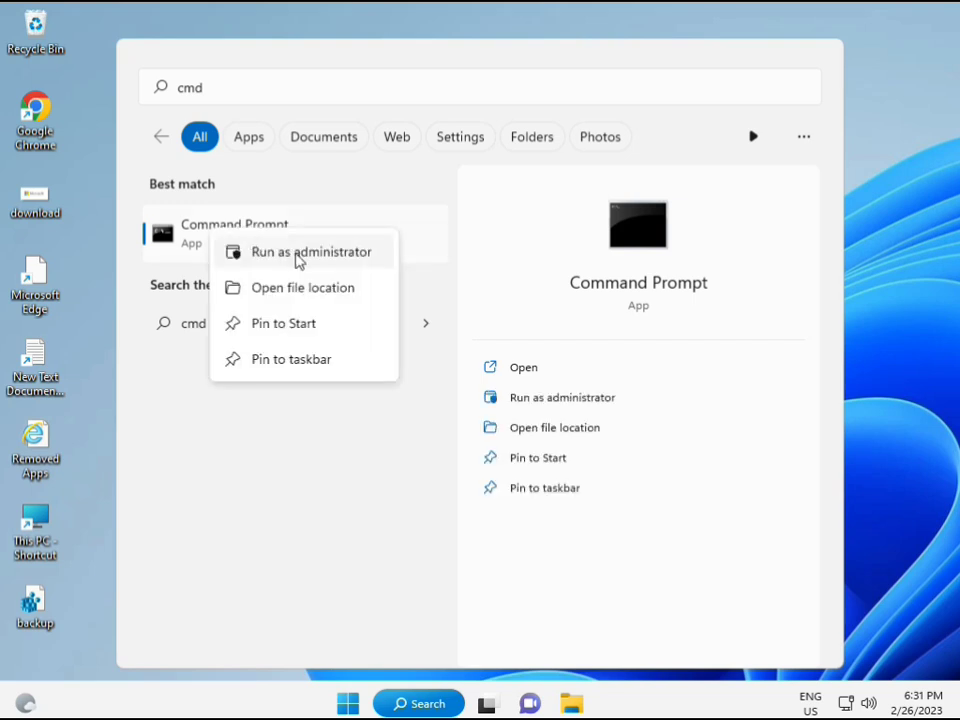
pyautogui.press('Escape')
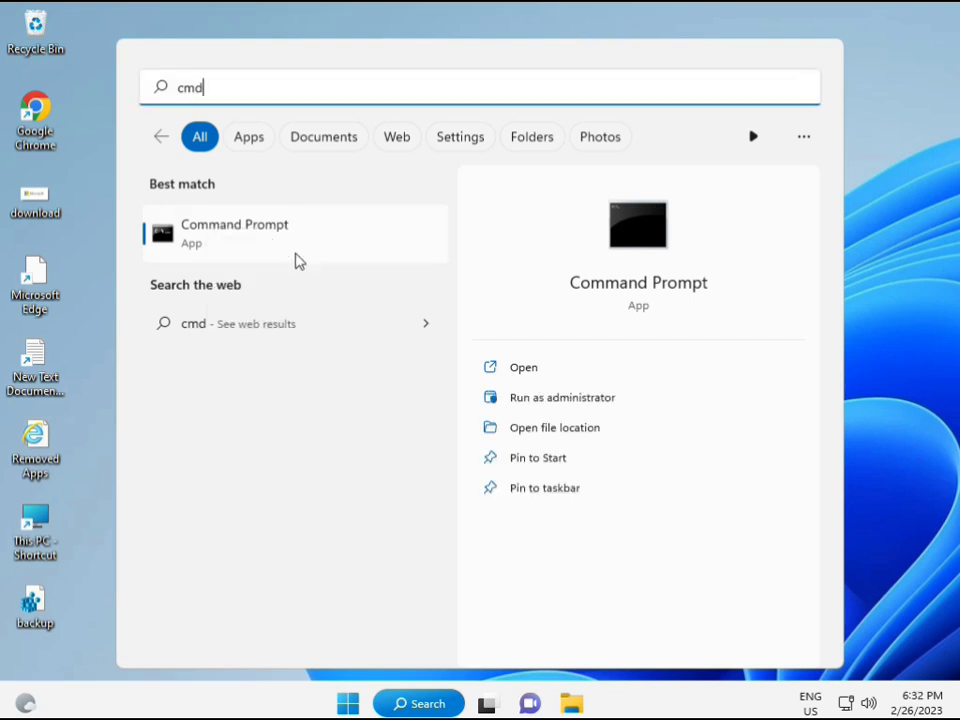
pyautogui.hotkey('ctrl', 'shift', 'Return')
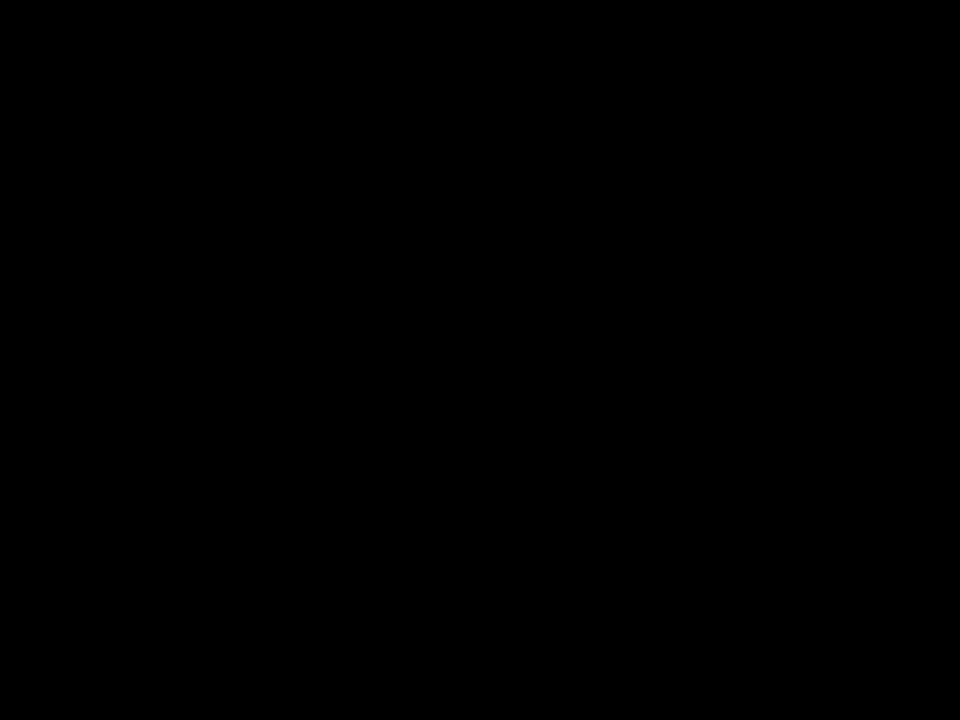
pyautogui.click(396, 495)
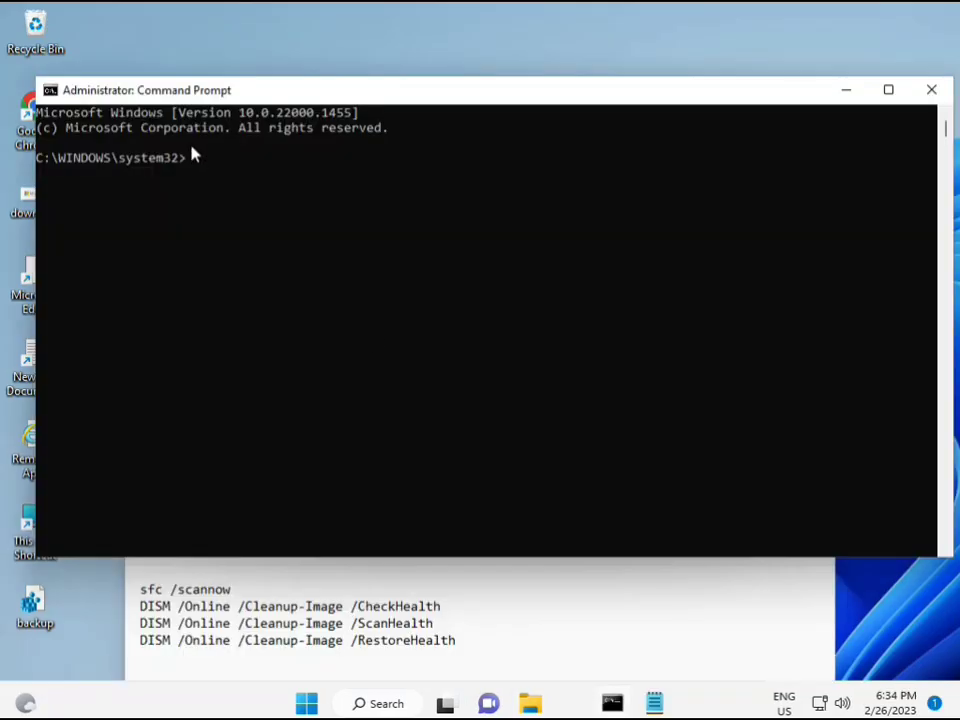
# - Scan the protected system files by running sfc /scannow
pyautogui.click(191, 160)
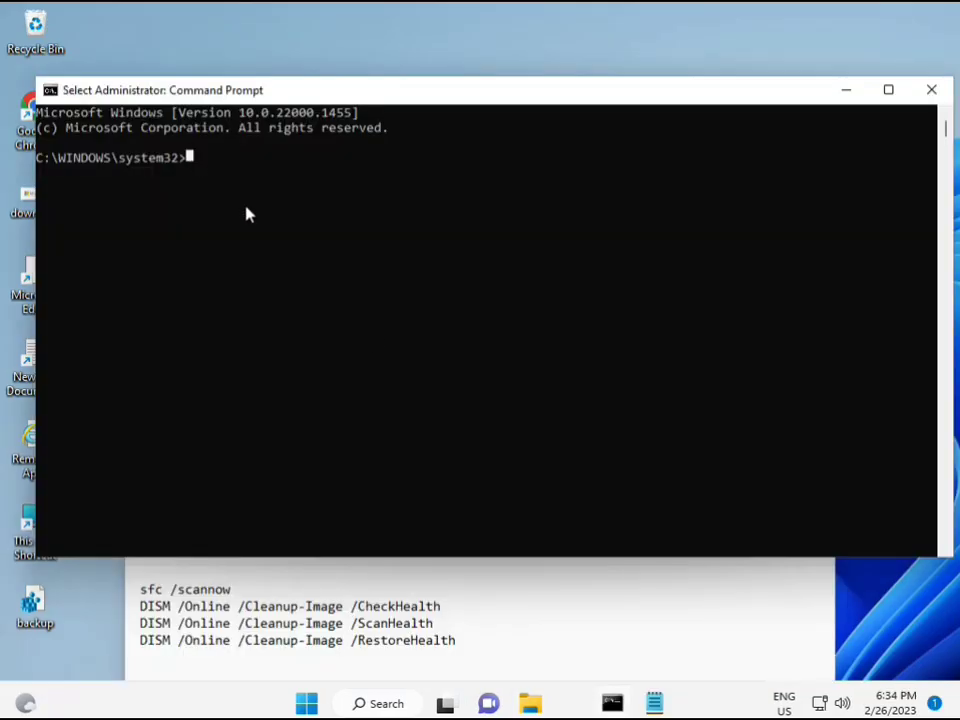
pyautogui.write('sca')
pyautogui.press('BackSpace')
pyautogui.press('BackSpace')
pyautogui.press('BackSpace')
pyautogui.write('sfc ')
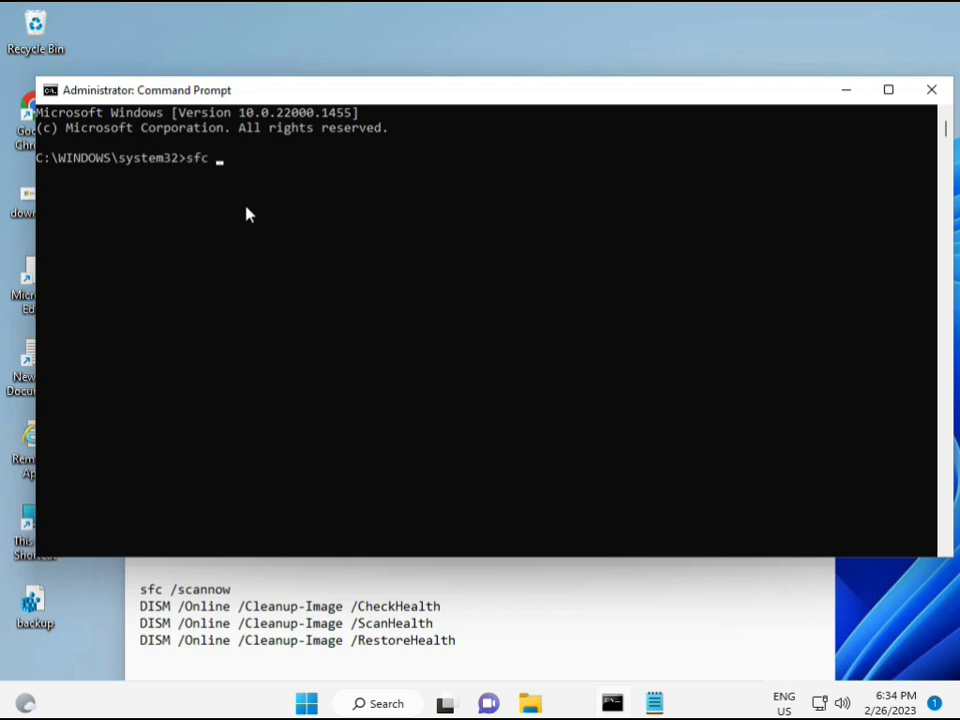
pyautogui.write('/scannow')
pyautogui.press('Return')
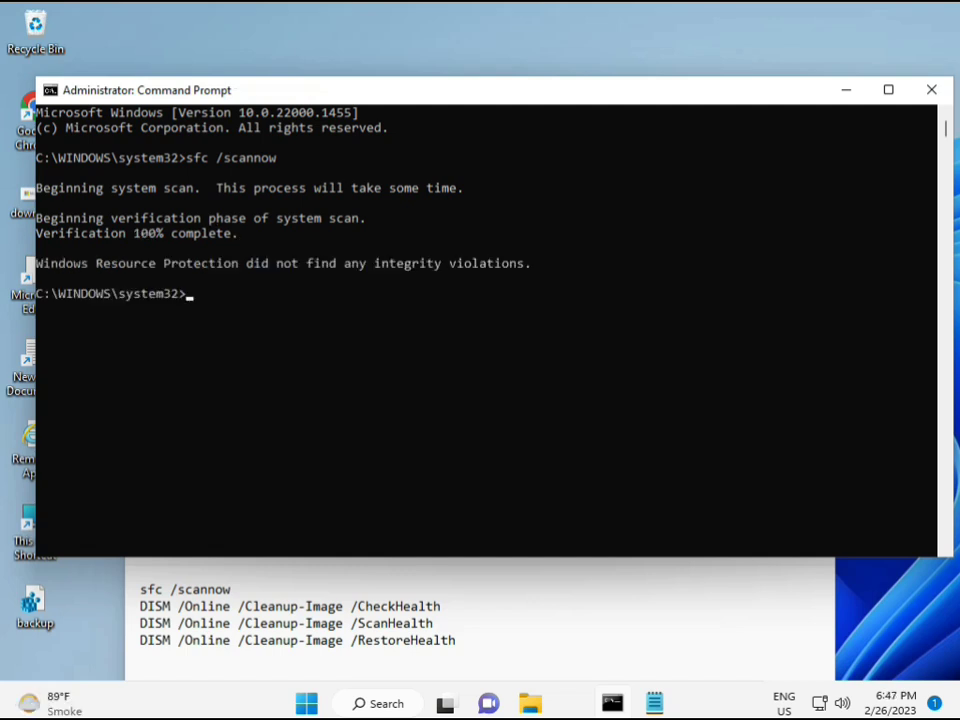
# - Copy the line DISM /Online /Cleanup-Image /CheckHealth from the Notepad command list
pyautogui.click(145, 606)
pyautogui.moveTo(147, 605); pyautogui.dragTo(450, 607)
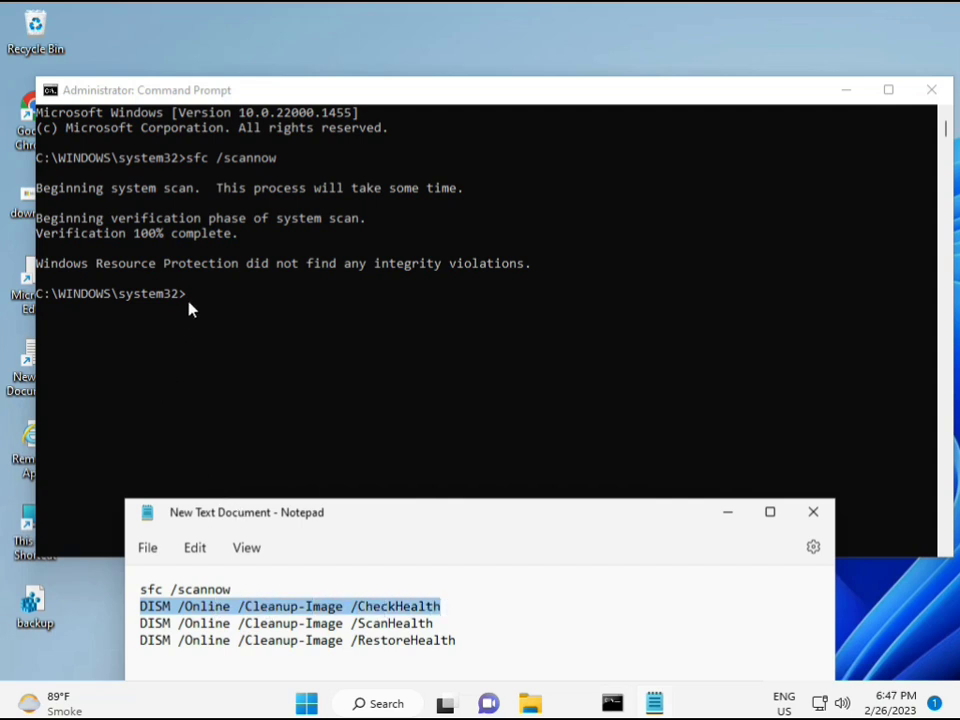
pyautogui.rightClick(255, 610)
pyautogui.click(301, 322)
# - Paste the copied DISM /Online /Cleanup-Image /CheckHealth command at the administrator Command Prompt and run it
pyautogui.click(193, 302)
pyautogui.click(190, 300)
pyautogui.rightClick(190, 300)
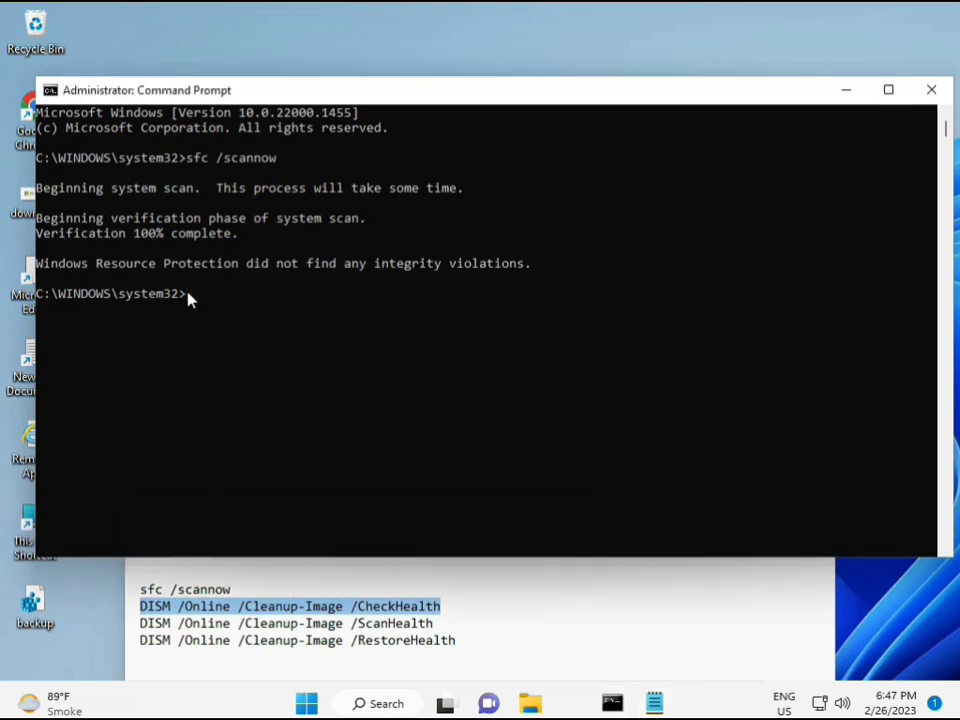
pyautogui.rightClick(77, 94)
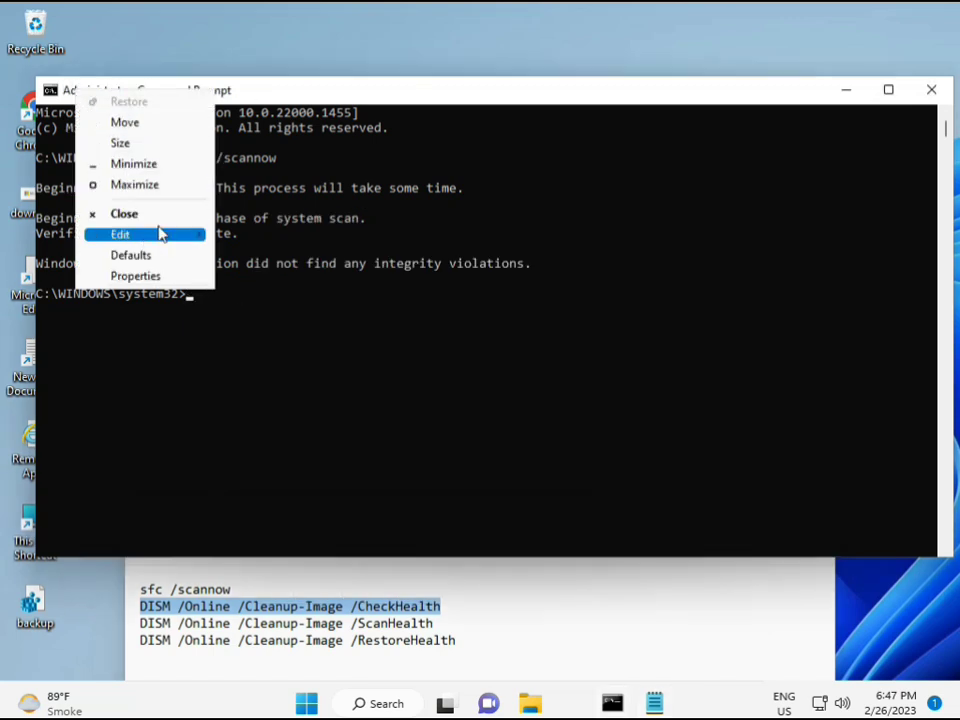
pyautogui.moveTo(157, 233)
pyautogui.click(250, 276)
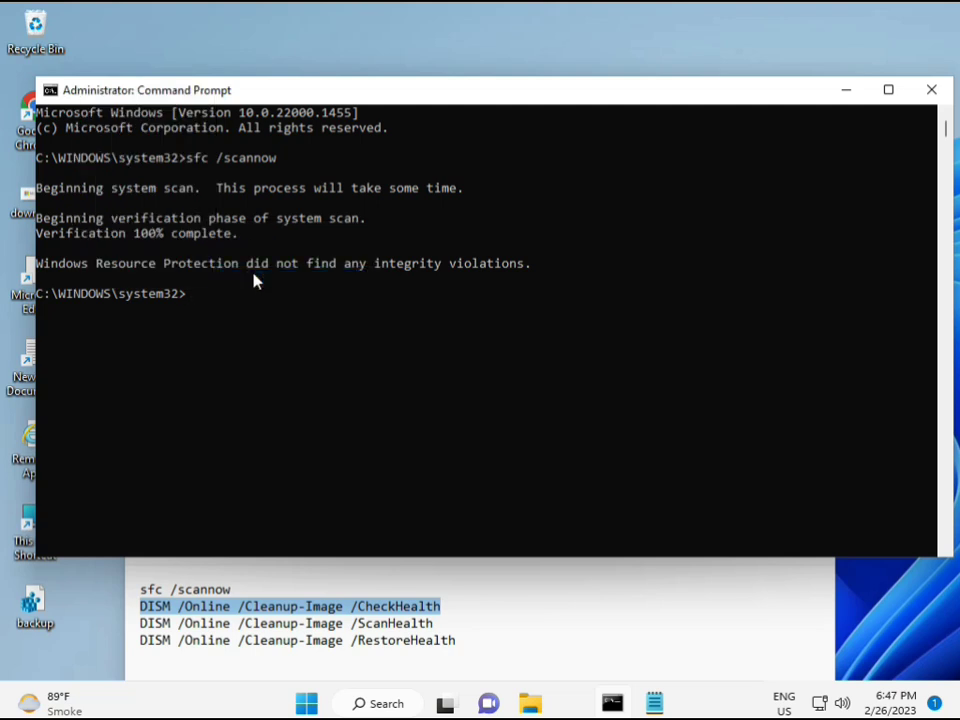
pyautogui.click(195, 298)
pyautogui.press('Return')
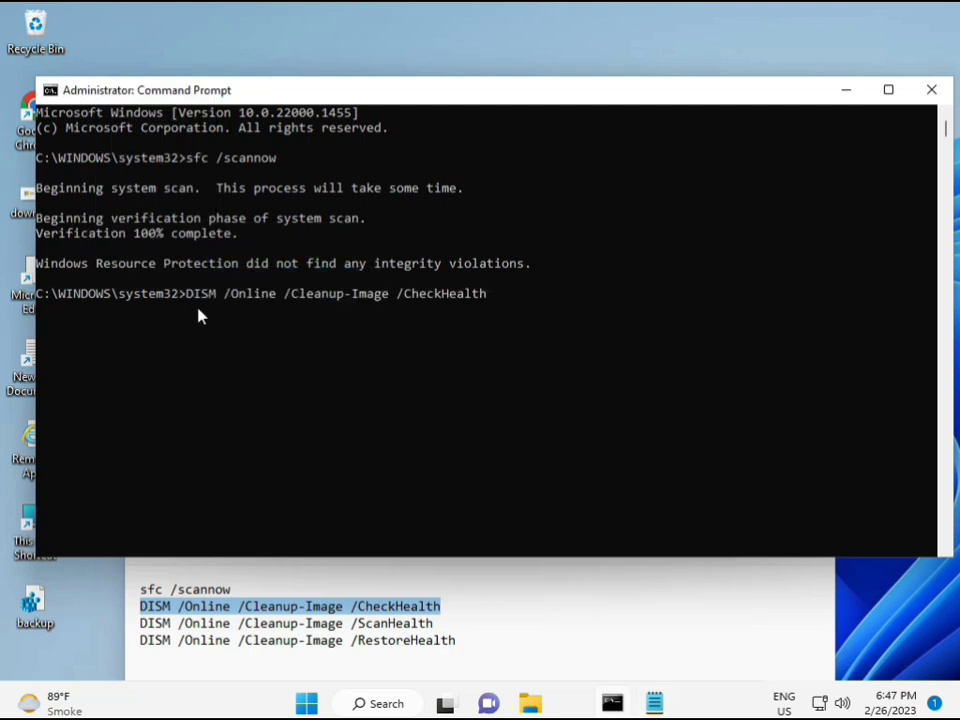
pyautogui.press('Return')
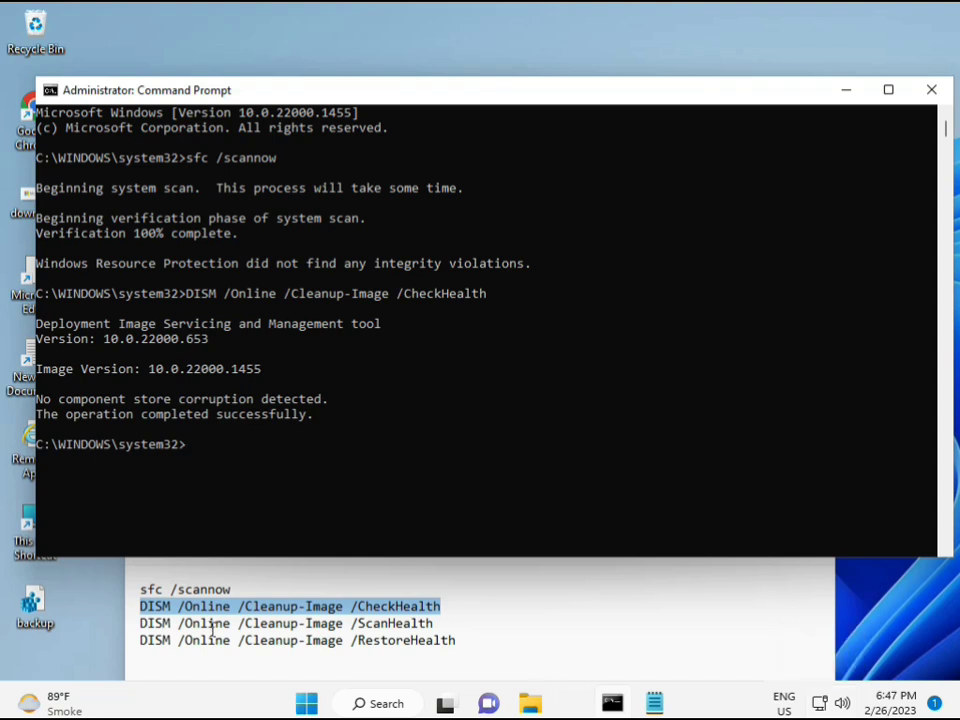
# - Copy the line DISM /Online /Cleanup-Image /ScanHealth from the Notepad command list
pyautogui.click(143, 625)
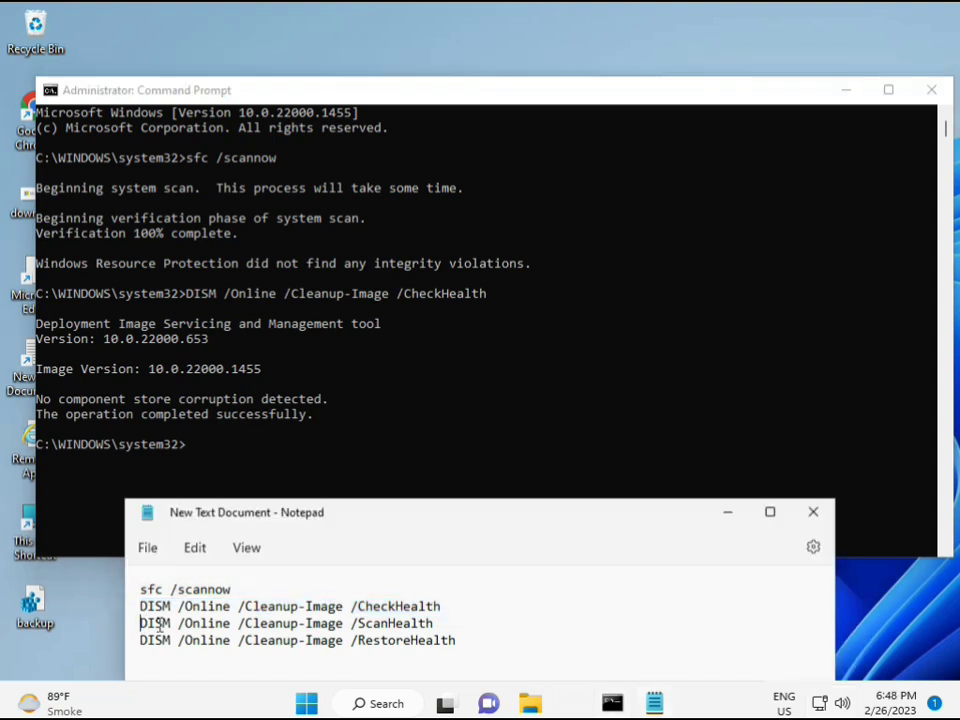
pyautogui.keyDown('shift'); pyautogui.click(456, 625); pyautogui.keyUp('shift')
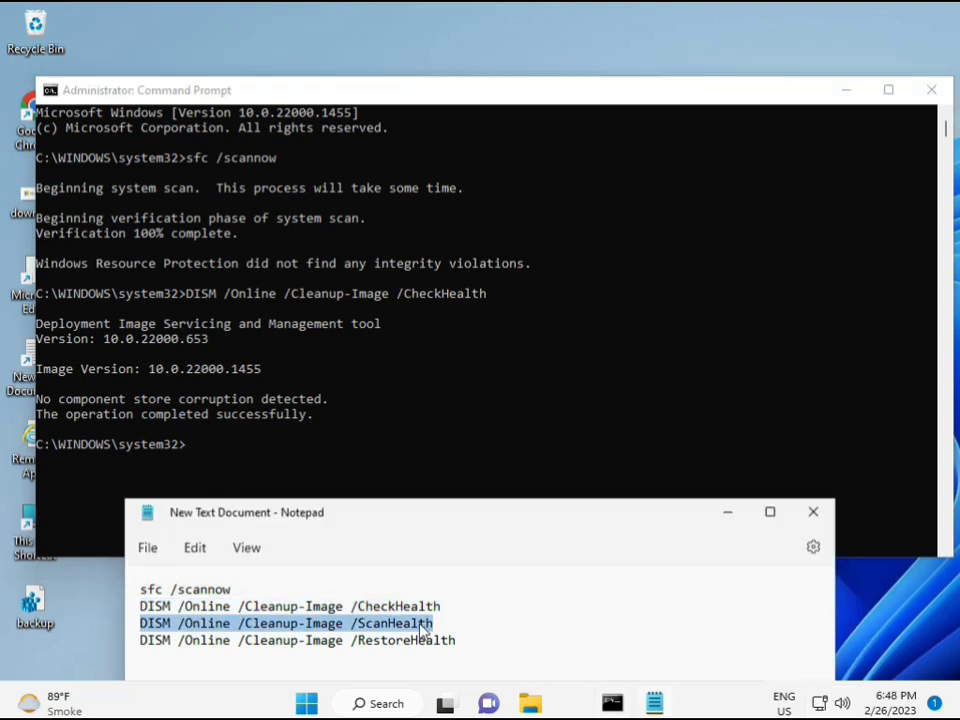
pyautogui.rightClick(422, 626)
pyautogui.click(466, 351)
# - Paste the DISM /Online /Cleanup-Image /ScanHealth command at the Command Prompt and run the component store scan
pyautogui.click(210, 456)
pyautogui.click(191, 450)
pyautogui.rightClick(193, 452)
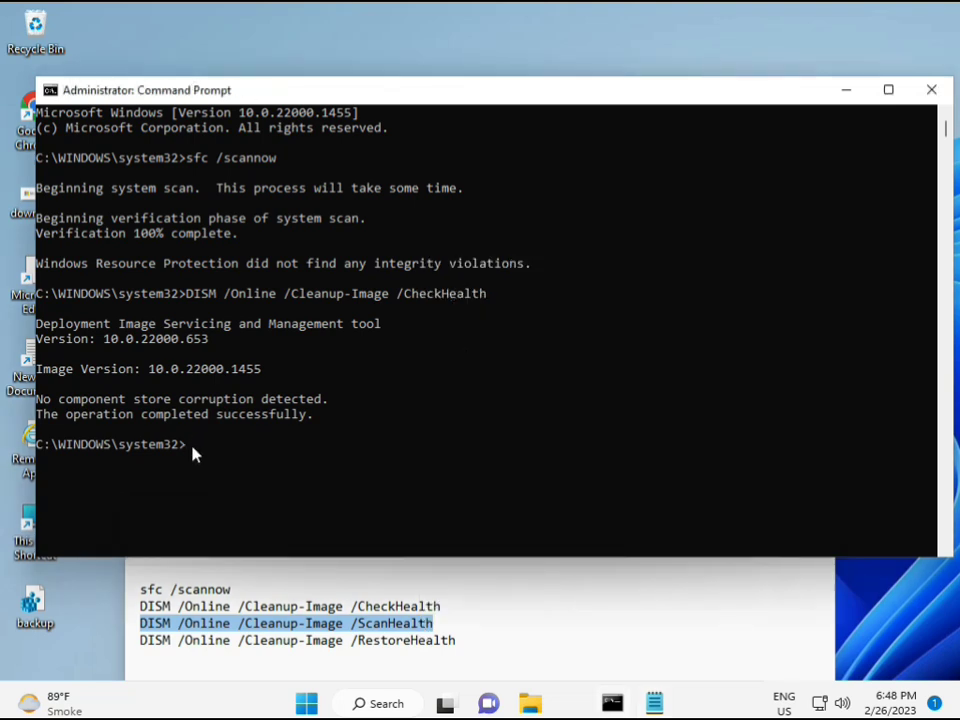
pyautogui.rightClick(195, 453)
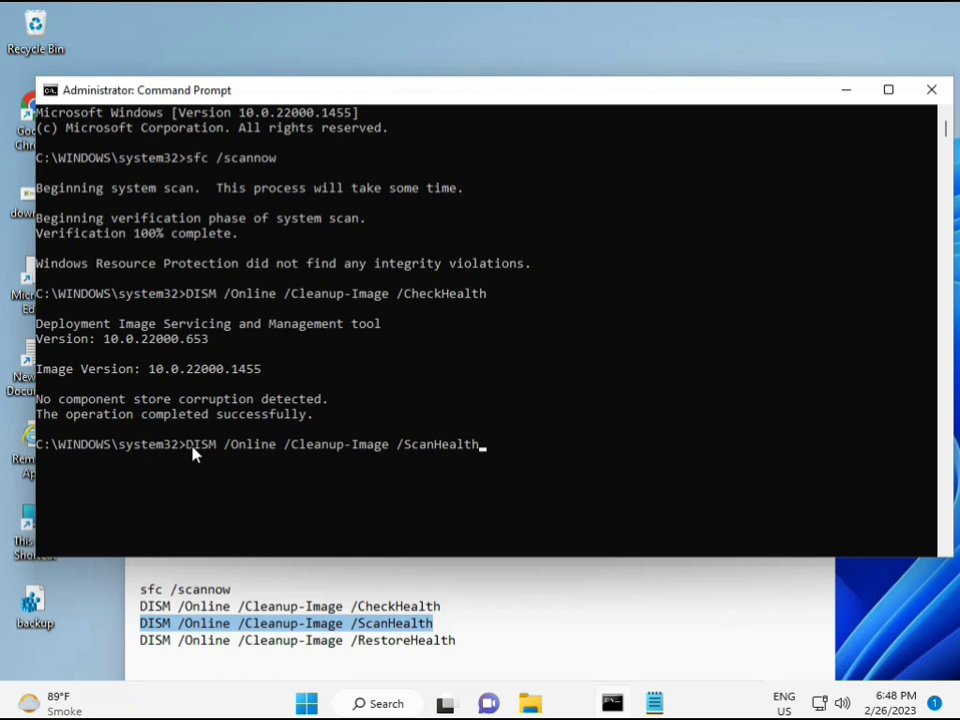
pyautogui.press('Return')
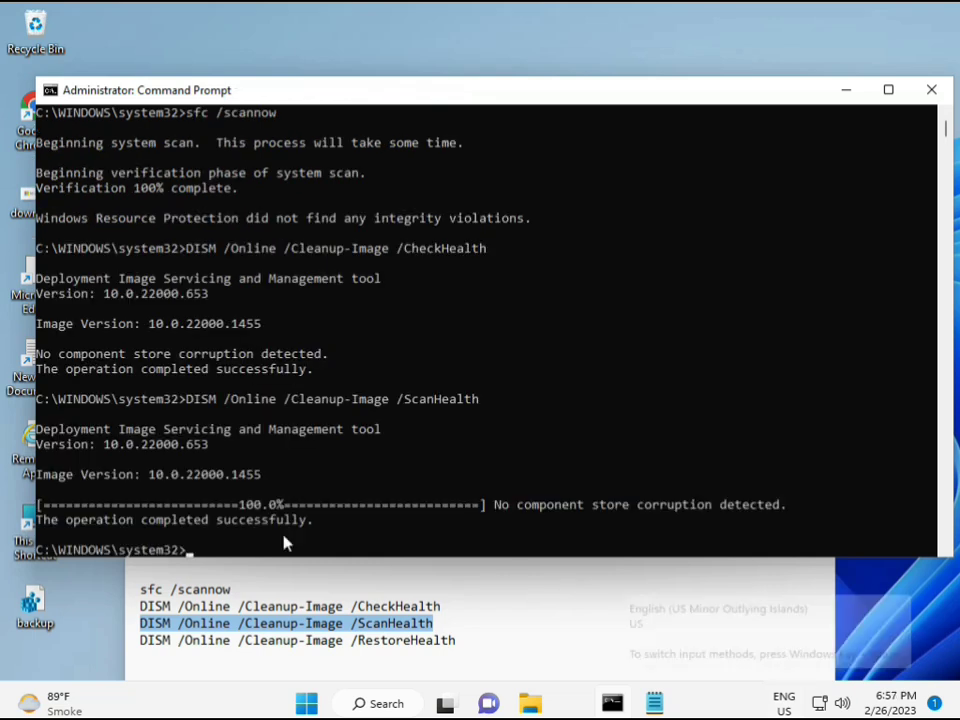
# - Copy the line DISM /Online /Cleanup-Image /RestoreHealth from the Notepad command list
pyautogui.moveTo(210, 520); pyautogui.dragTo(314, 521)
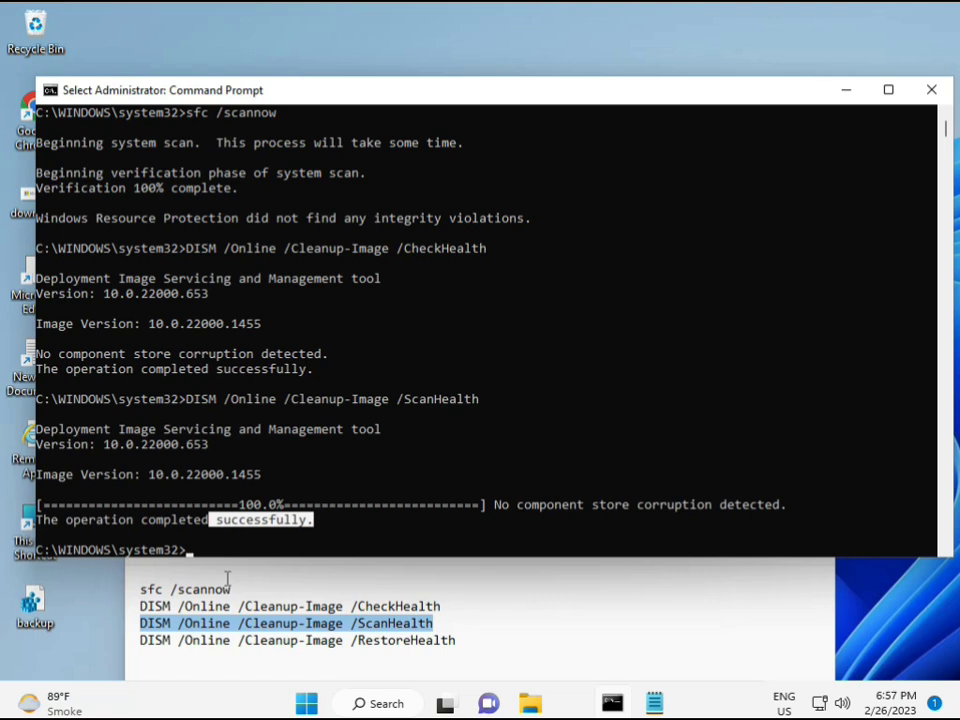
pyautogui.tripleClick(224, 643)
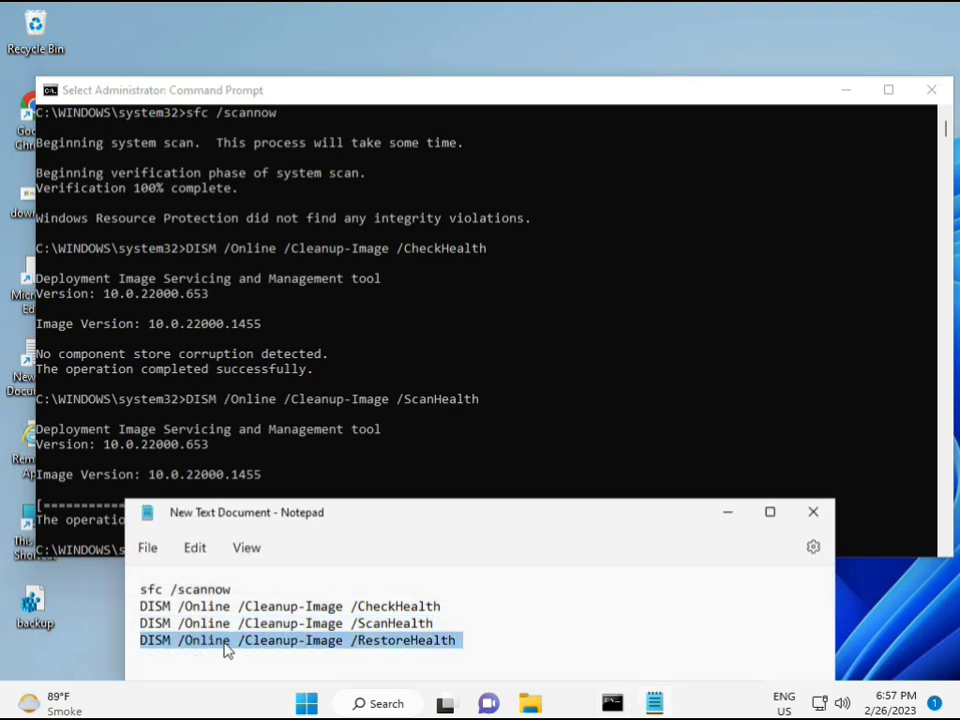
pyautogui.rightClick(226, 651)
pyautogui.click(287, 378)
# - Paste the DISM /Online /Cleanup-Image /RestoreHealth command at the Command Prompt and start the image repair
pyautogui.click(268, 489)
pyautogui.click(191, 557)
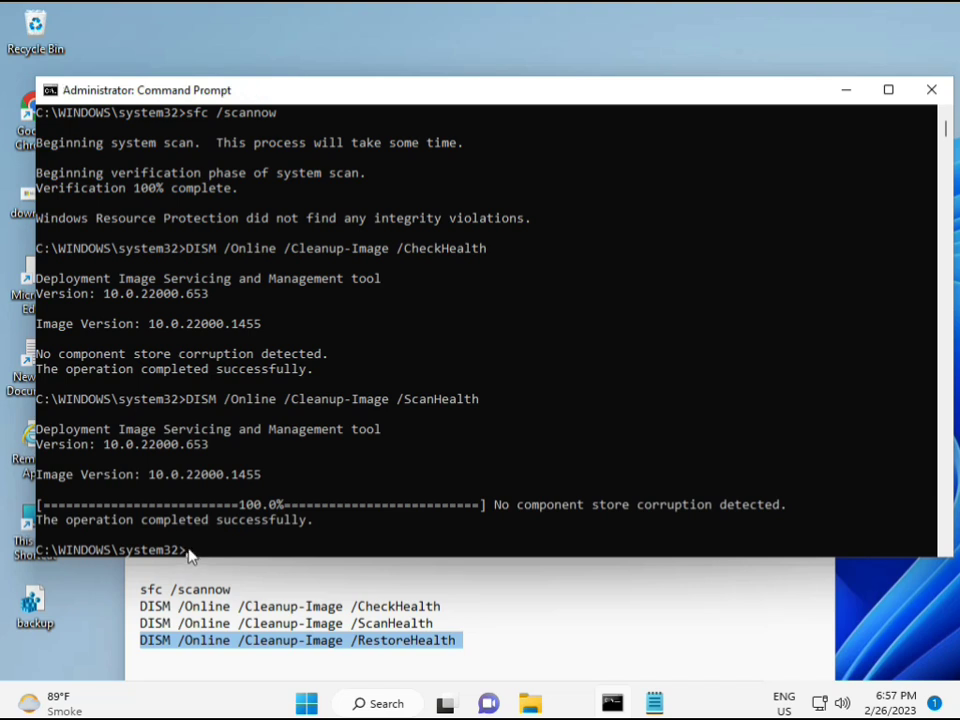
pyautogui.click(187, 557)
pyautogui.click(187, 557)
pyautogui.hotkey('ctrl', 'v')
pyautogui.press('Return')
pyautogui.scroll(-3, 566, 454)
pyautogui.scroll(7, 400, 460)
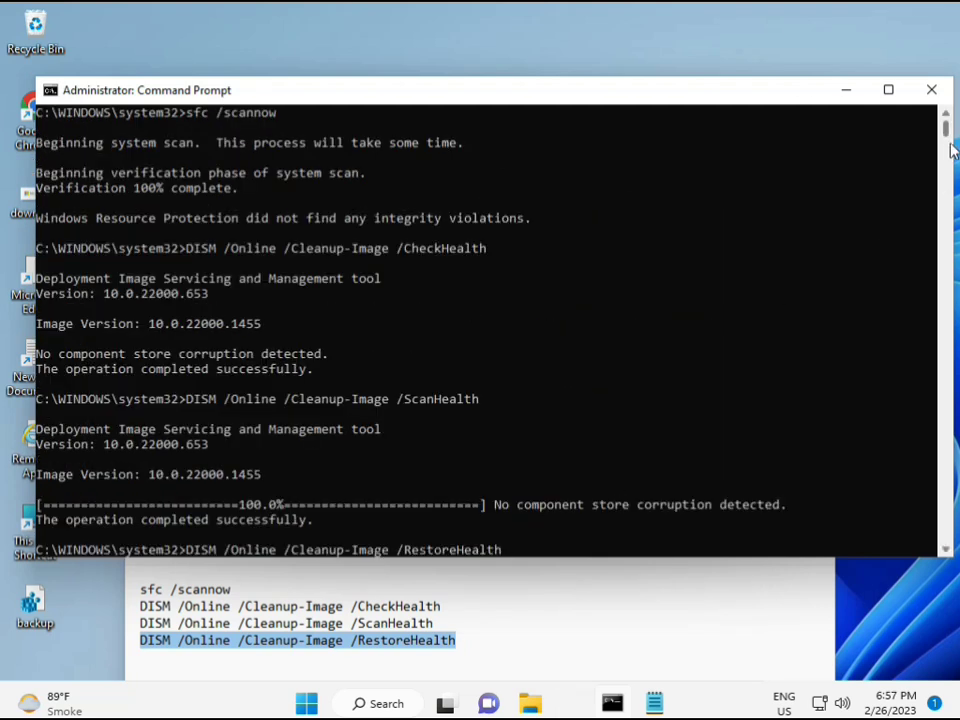
pyautogui.moveTo(947, 128)
pyautogui.mouseDown()
pyautogui.moveTo(948, 142)
pyautogui.moveTo(947, 126)
pyautogui.mouseUp()
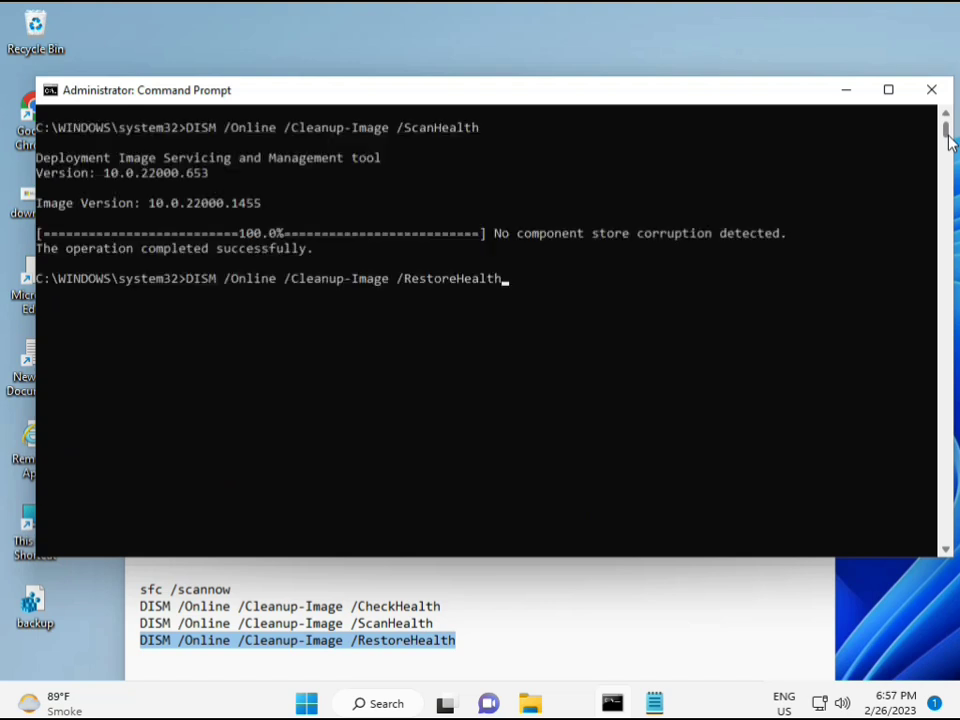
pyautogui.click(191, 282)
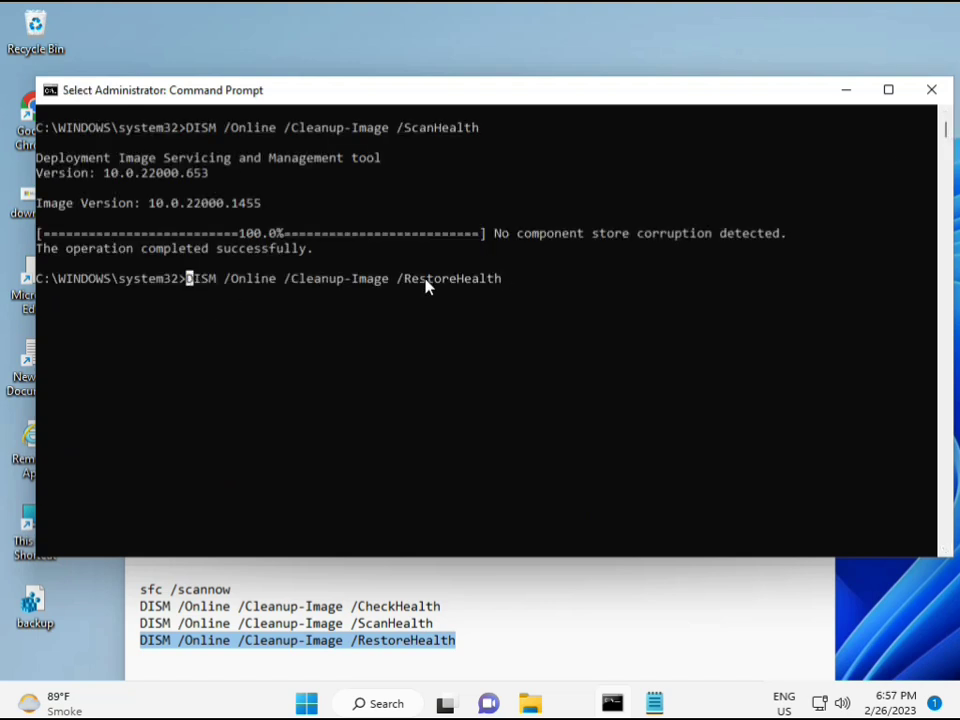
pyautogui.press('Escape')
pyautogui.press('Return')
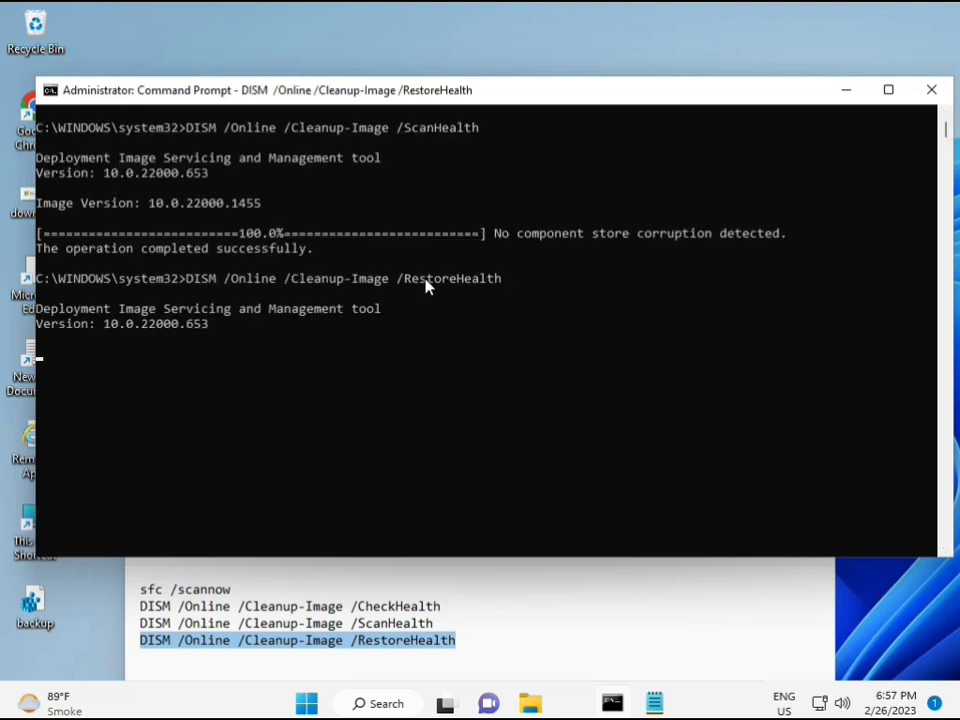